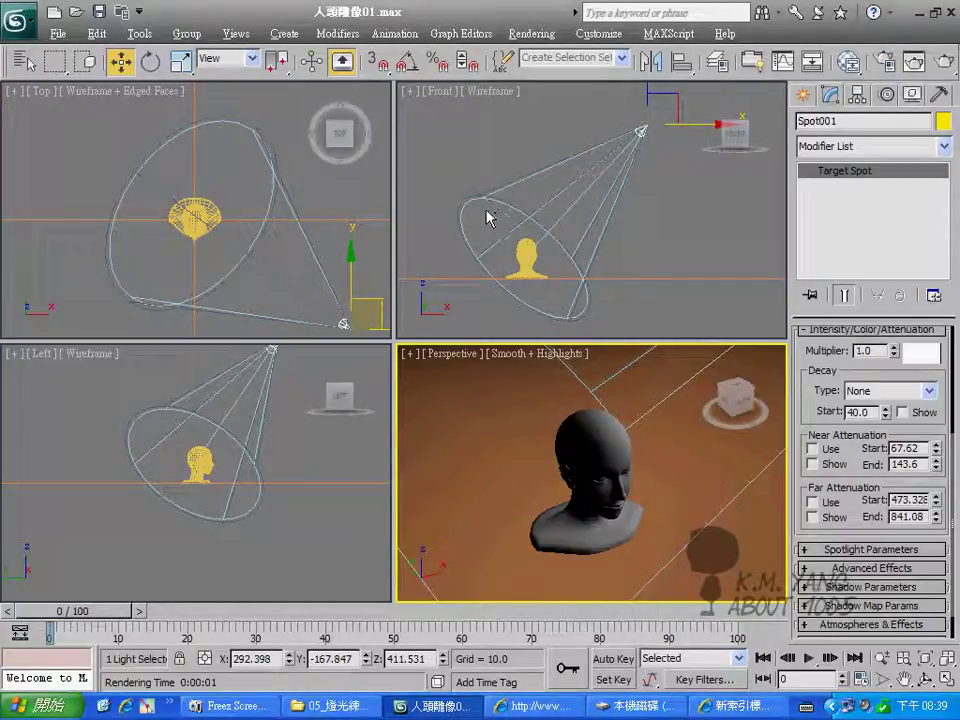
Move Spot001 in the Top view to sit beside the head, a bit further out
click(370, 313)
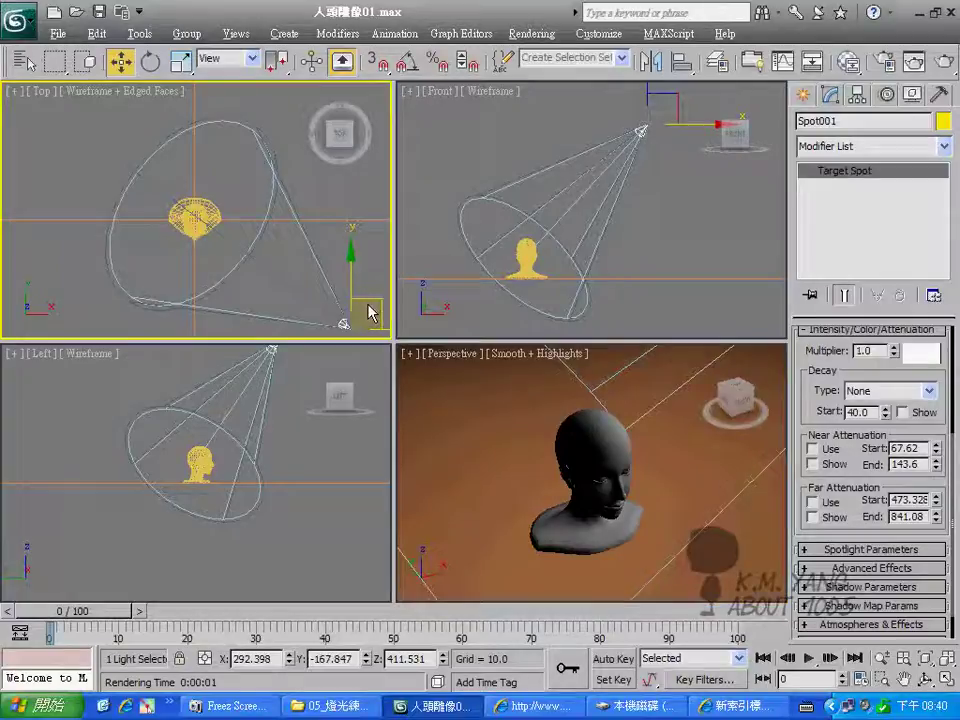
drag(379, 307, 362, 322)
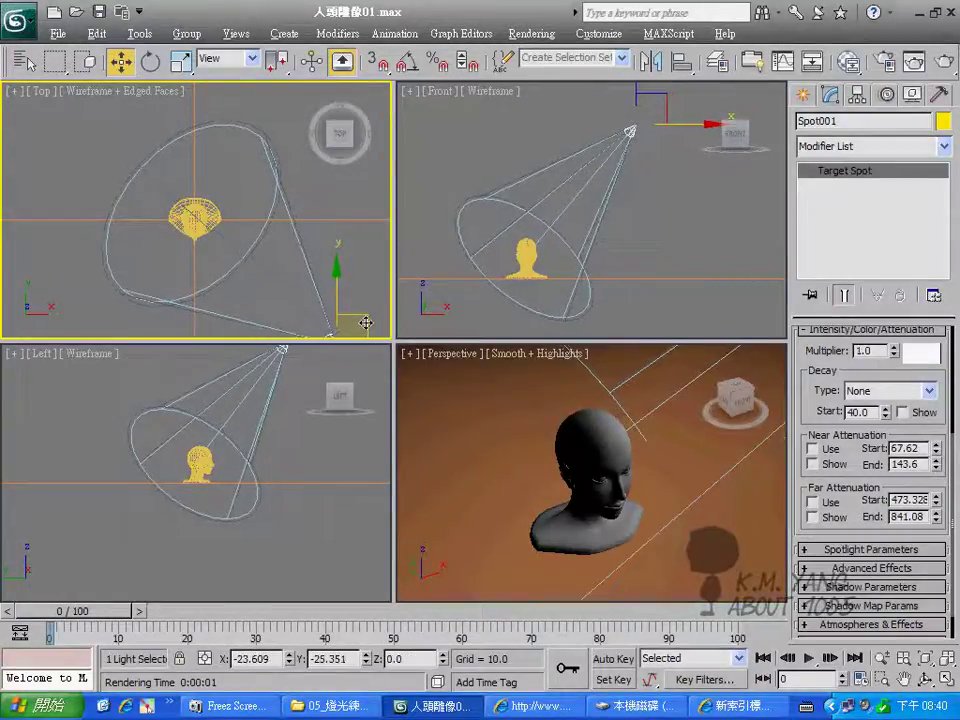
scroll(346, 265, down, 3)
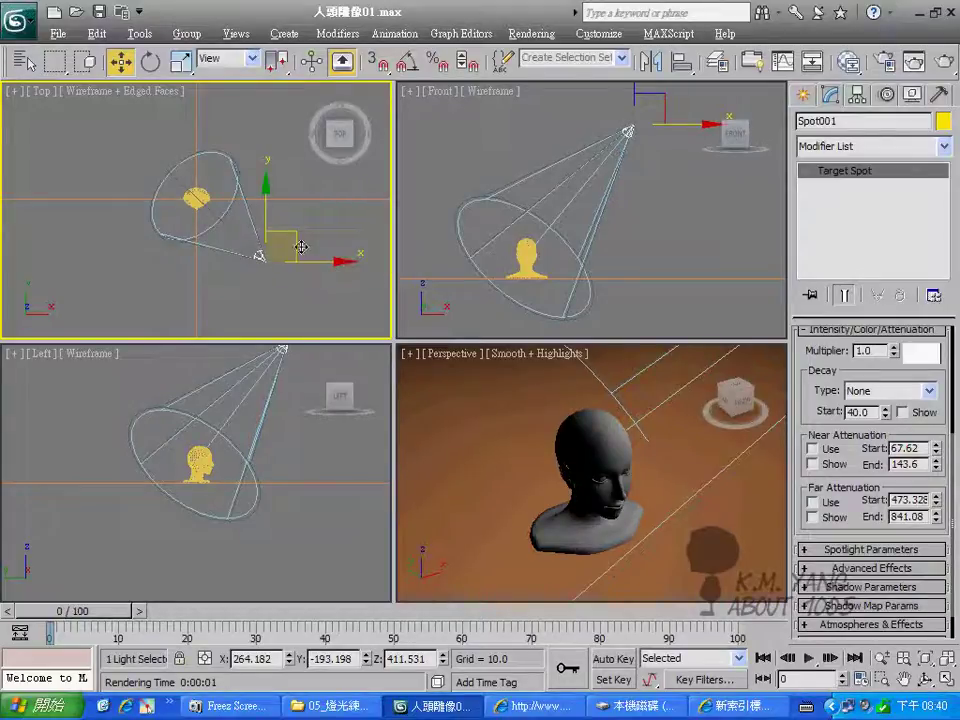
drag(301, 247, 310, 257)
Render the Perspective view to check the long shadow on the orange floor, then close the render
right_click(532, 399)
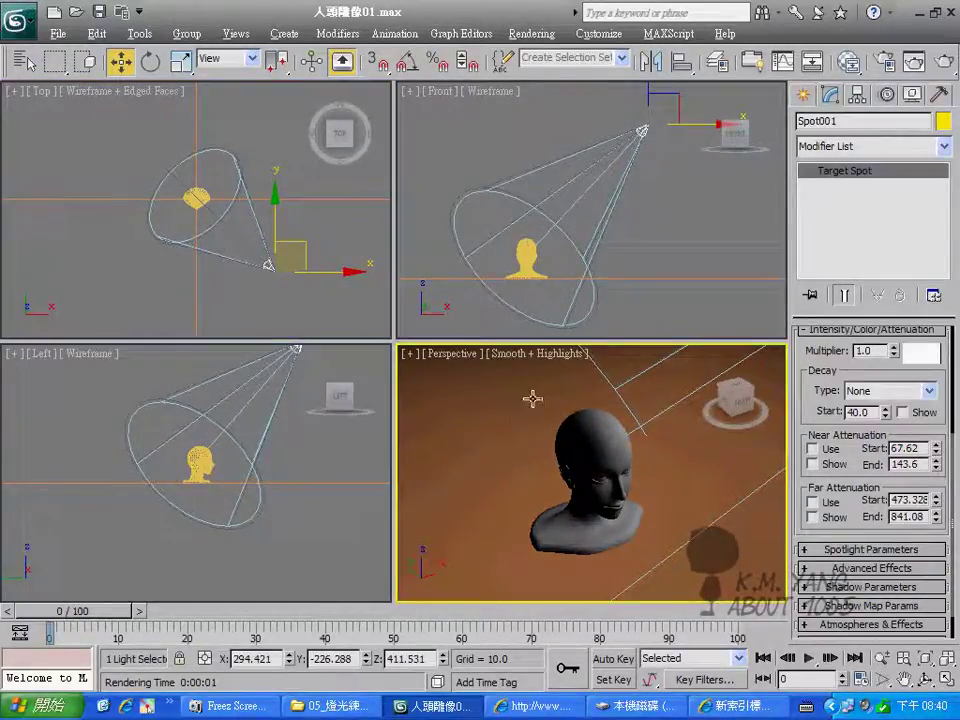
click(944, 62)
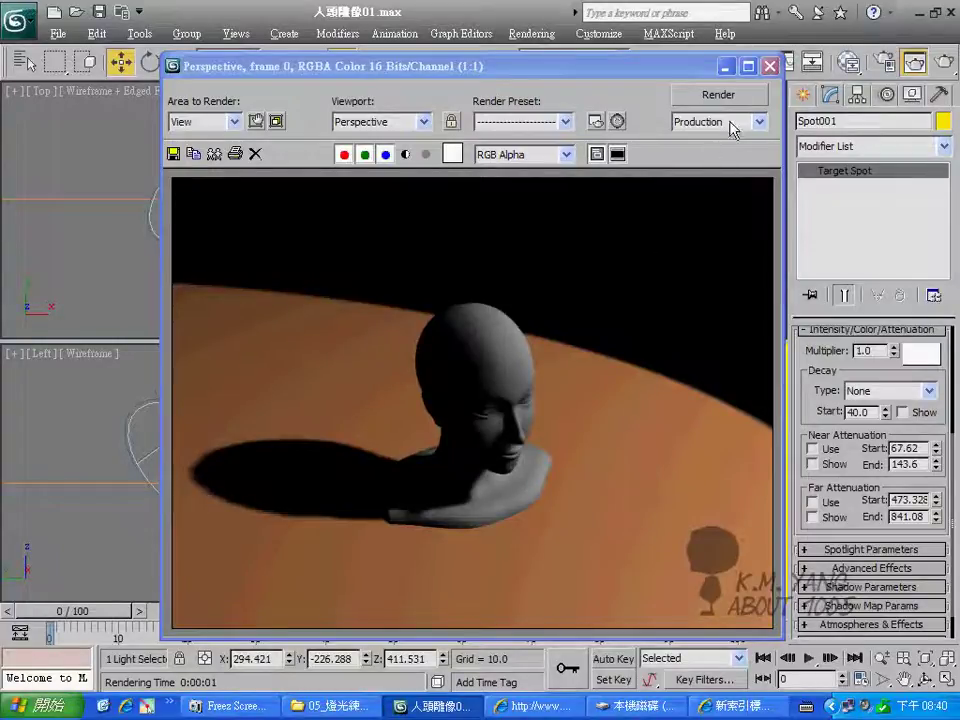
click(770, 66)
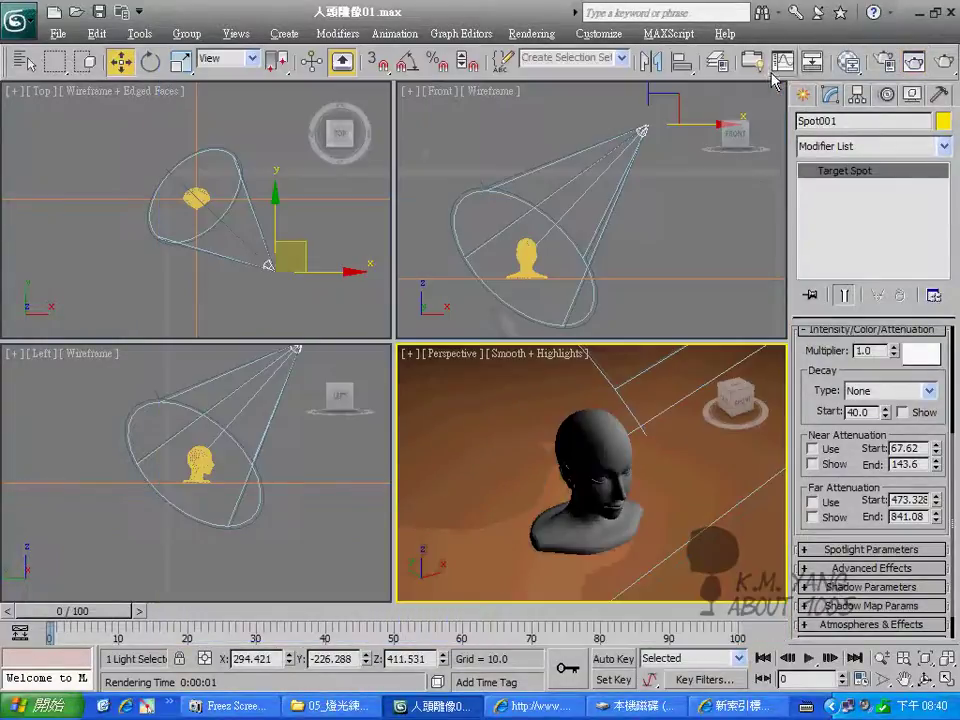
Turn on Overshoot in Spot001's Spotlight Parameters and re-render the Perspective view
click(816, 550)
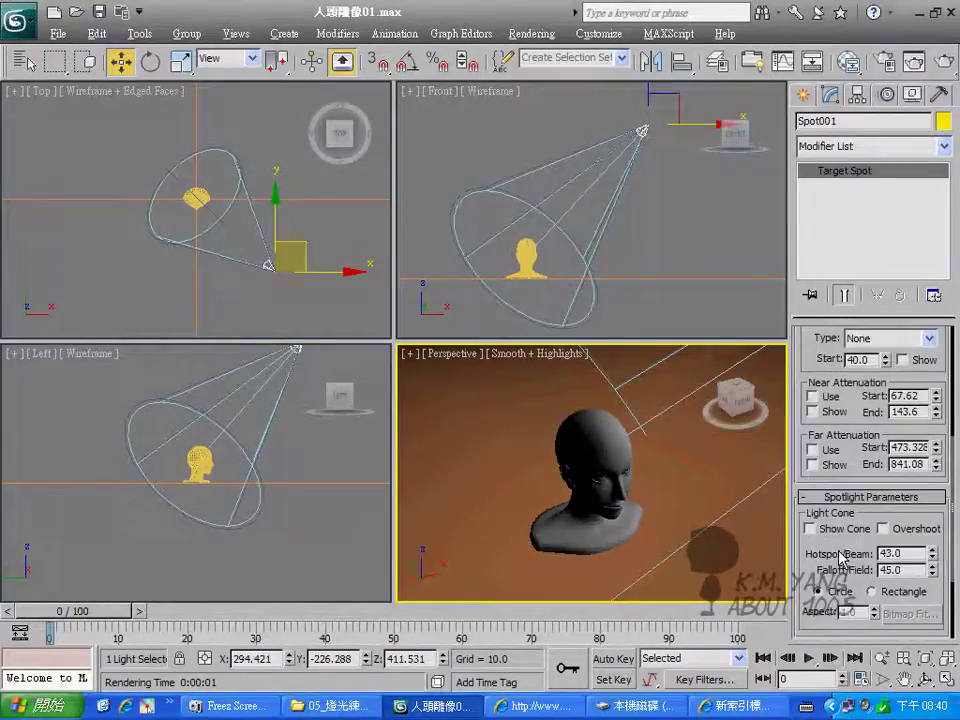
drag(846, 554, 843, 497)
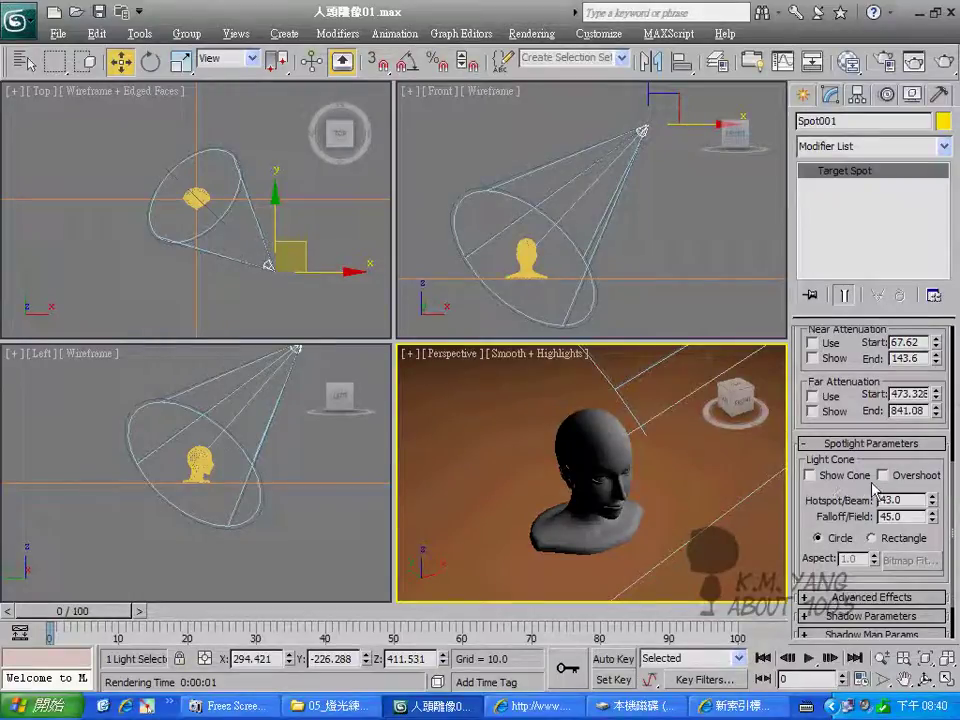
click(883, 477)
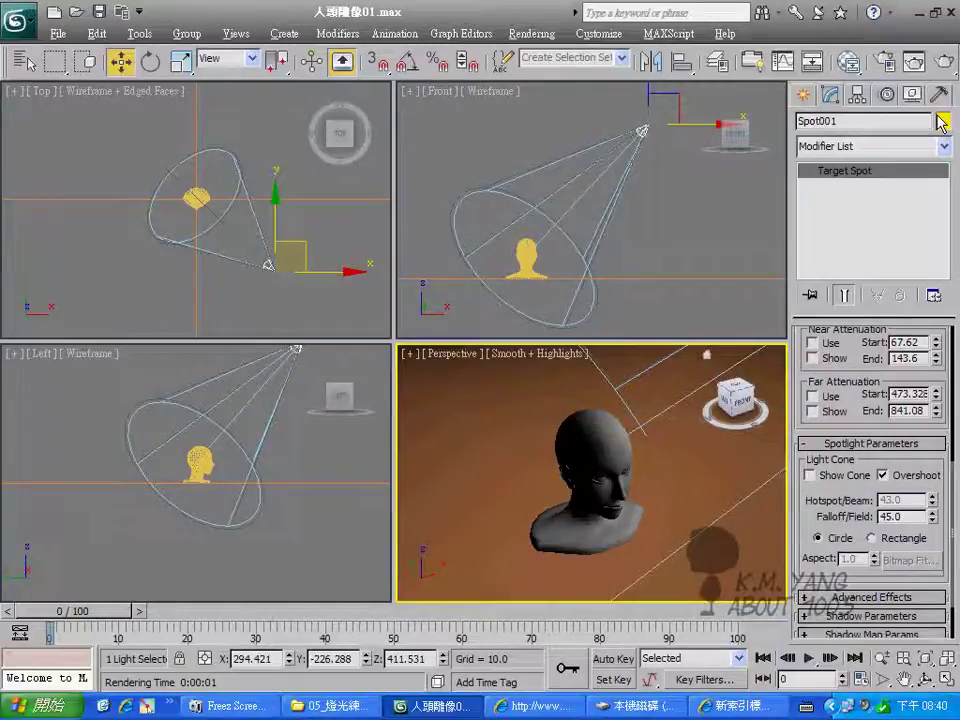
click(914, 61)
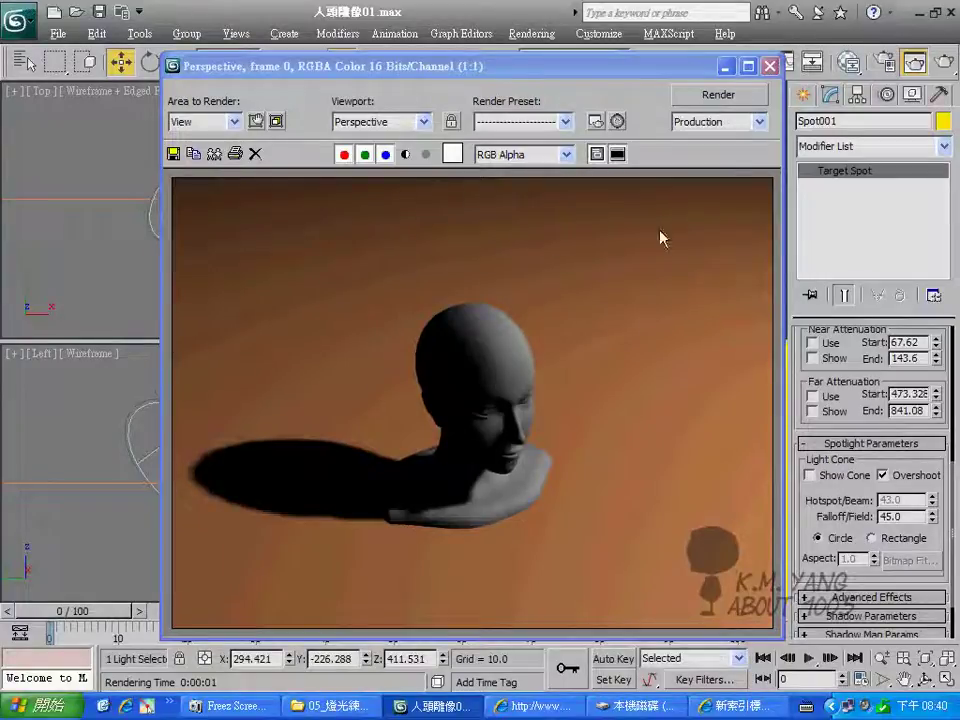
click(770, 66)
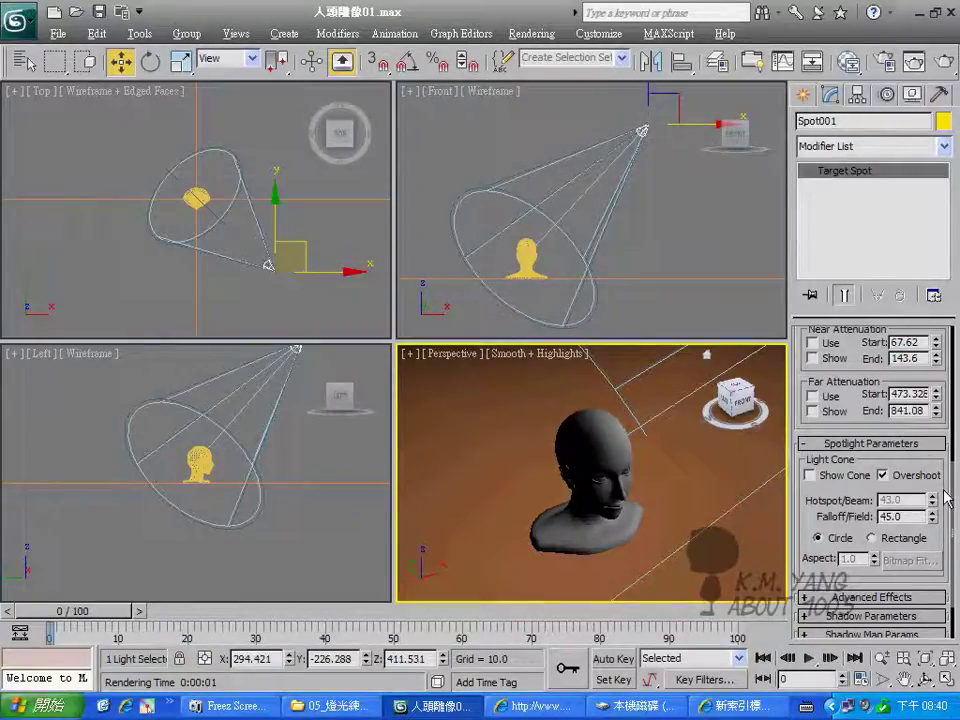
Nudge Spot001 slightly in the Top view and test-render the Perspective view
click(305, 258)
drag(305, 258, 311, 256)
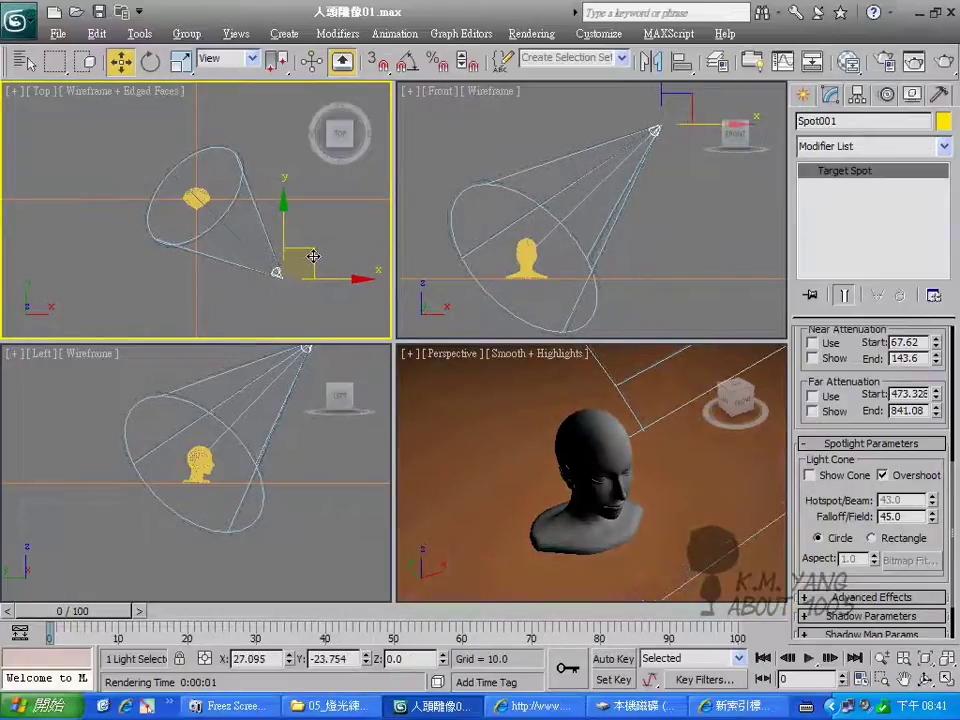
right_click(677, 452)
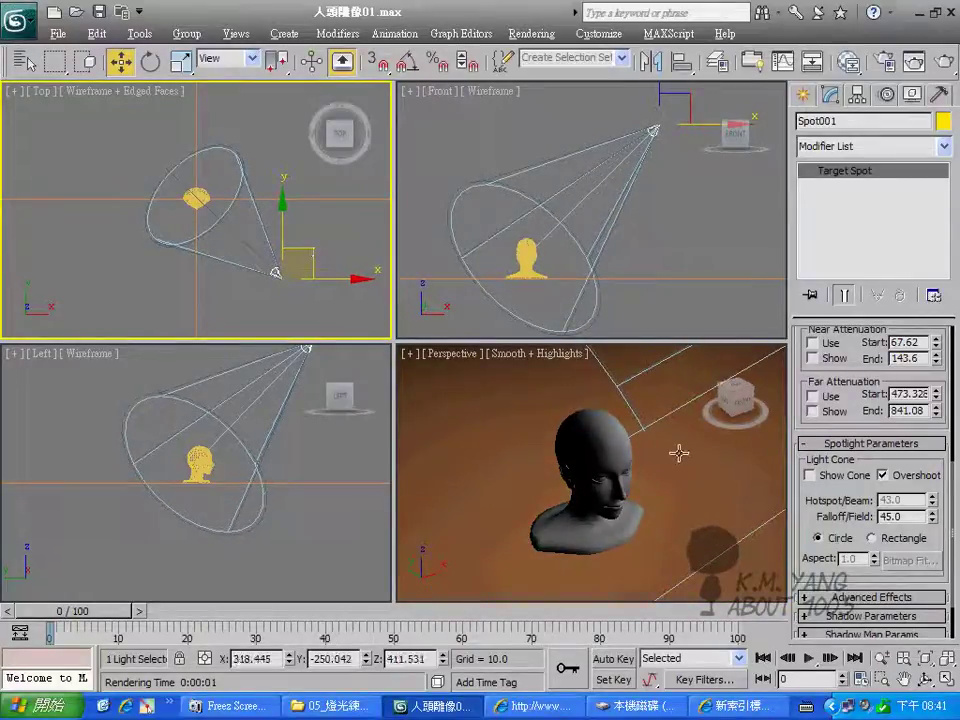
click(913, 62)
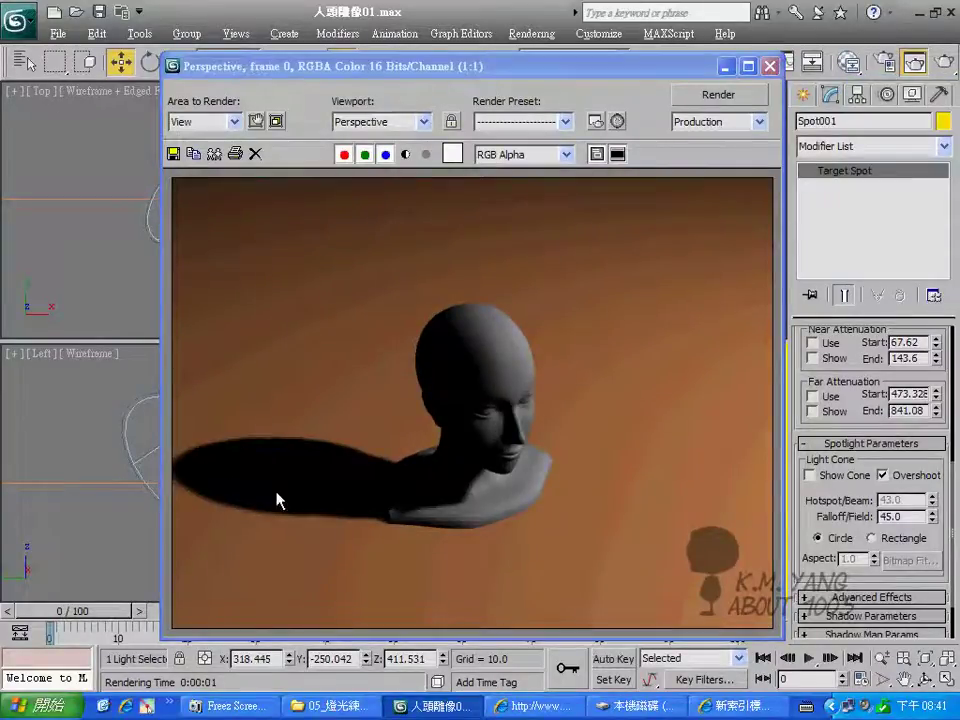
click(769, 67)
Raise Spot001 higher above the head in the Front view and render the Perspective view again
scroll(675, 233, down, 3)
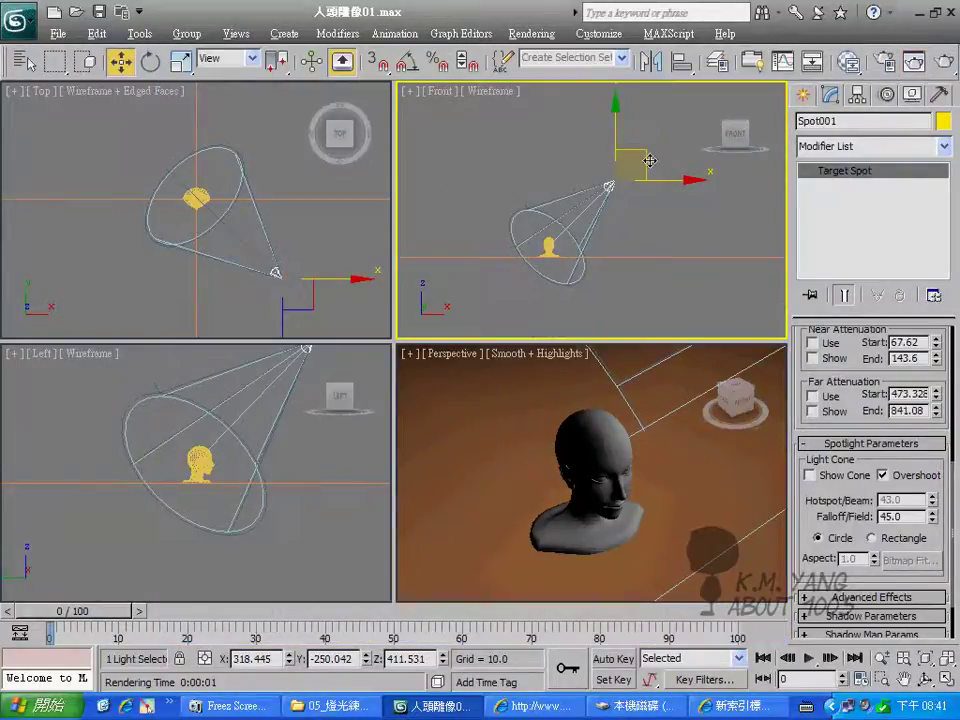
drag(650, 155, 630, 152)
right_click(625, 360)
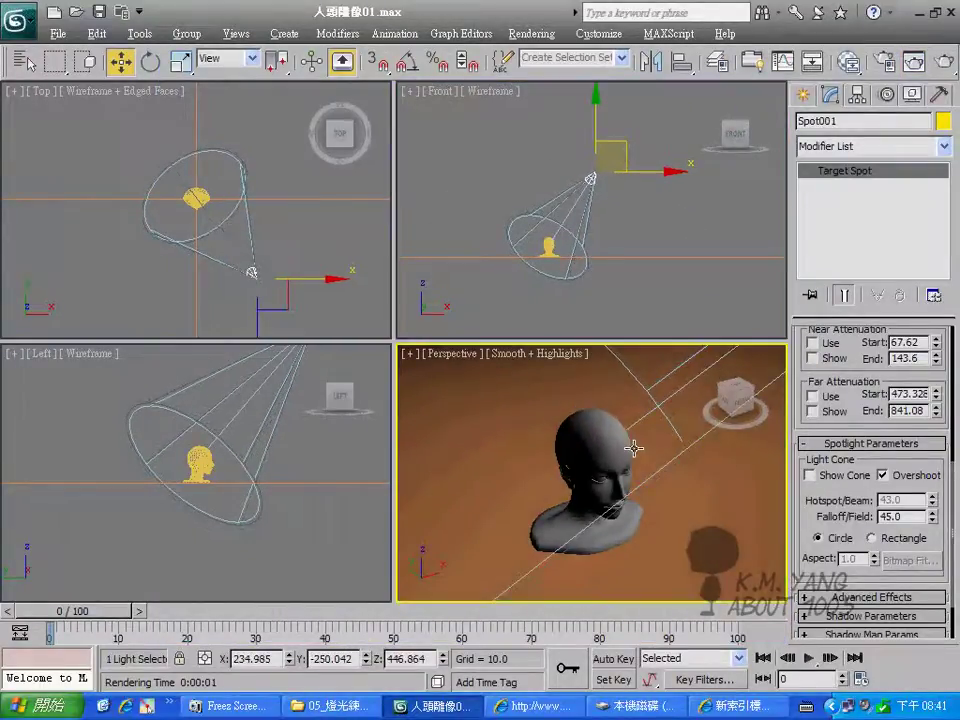
click(945, 62)
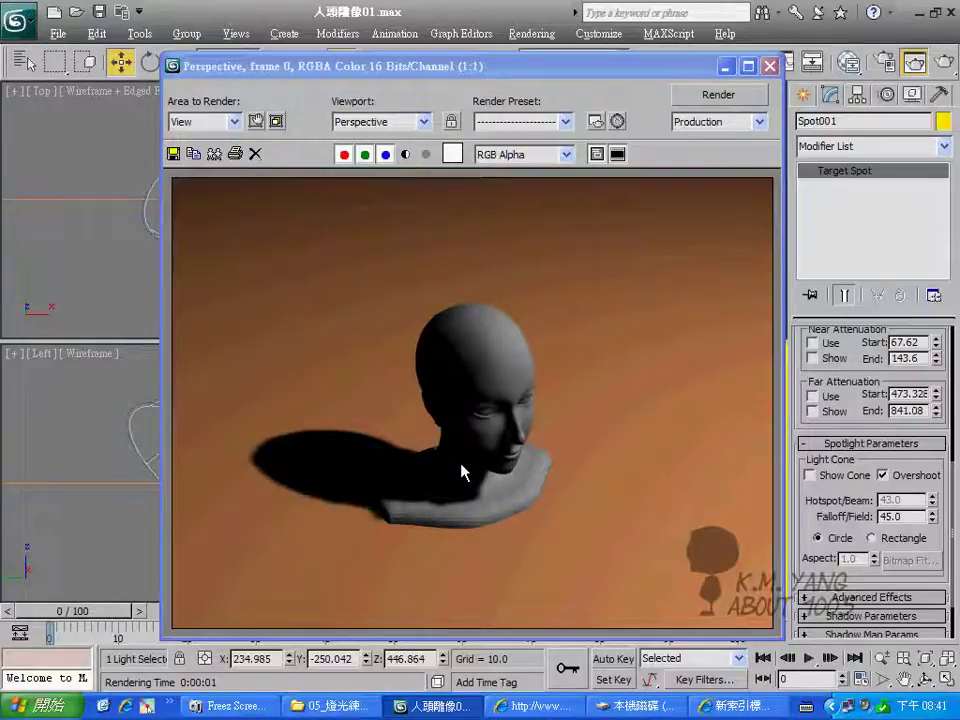
click(770, 66)
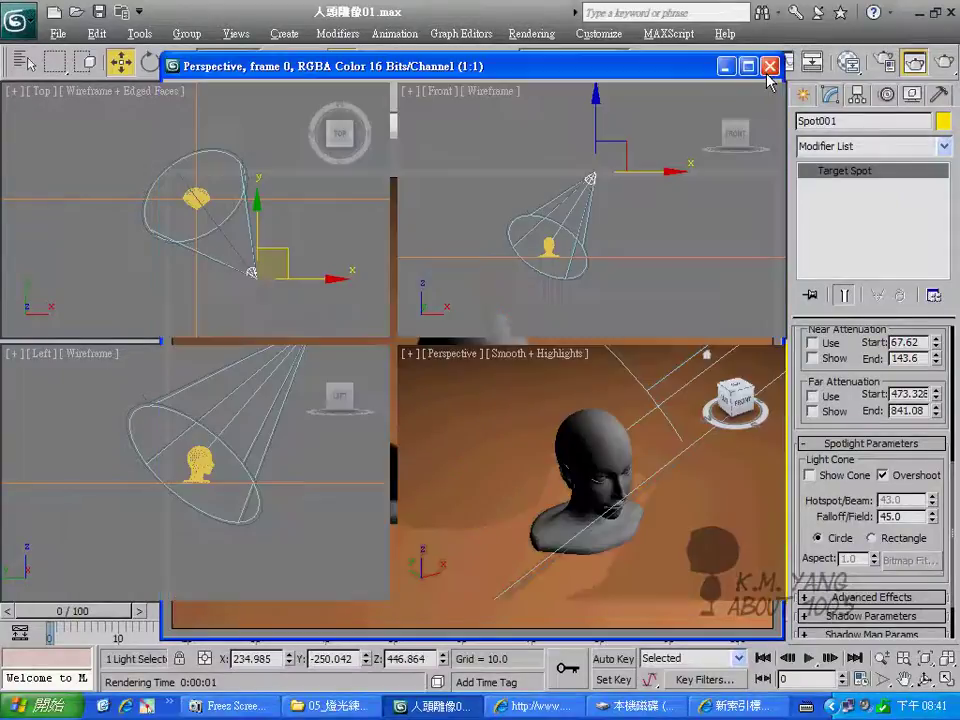
Create a Target camera by dragging in the Top view from in front of the head to the head
click(804, 95)
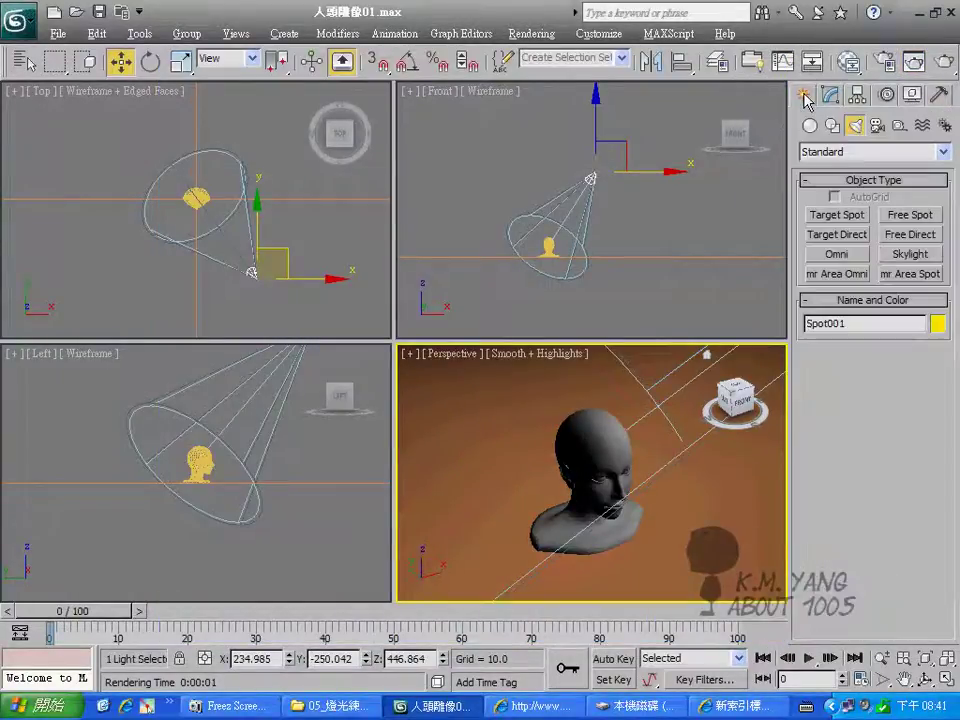
click(876, 128)
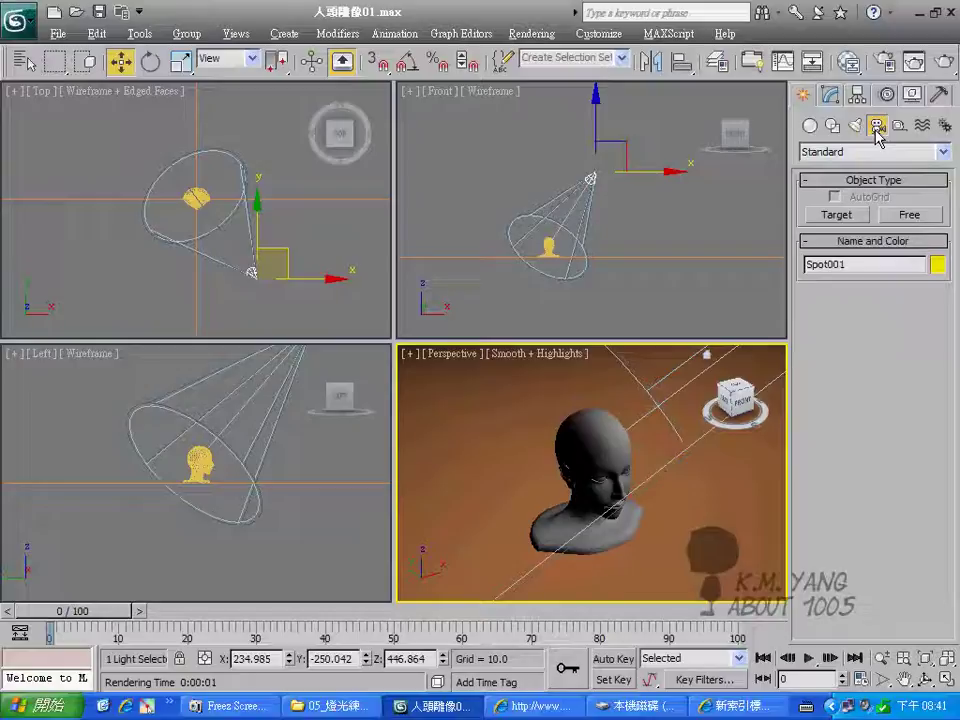
click(838, 217)
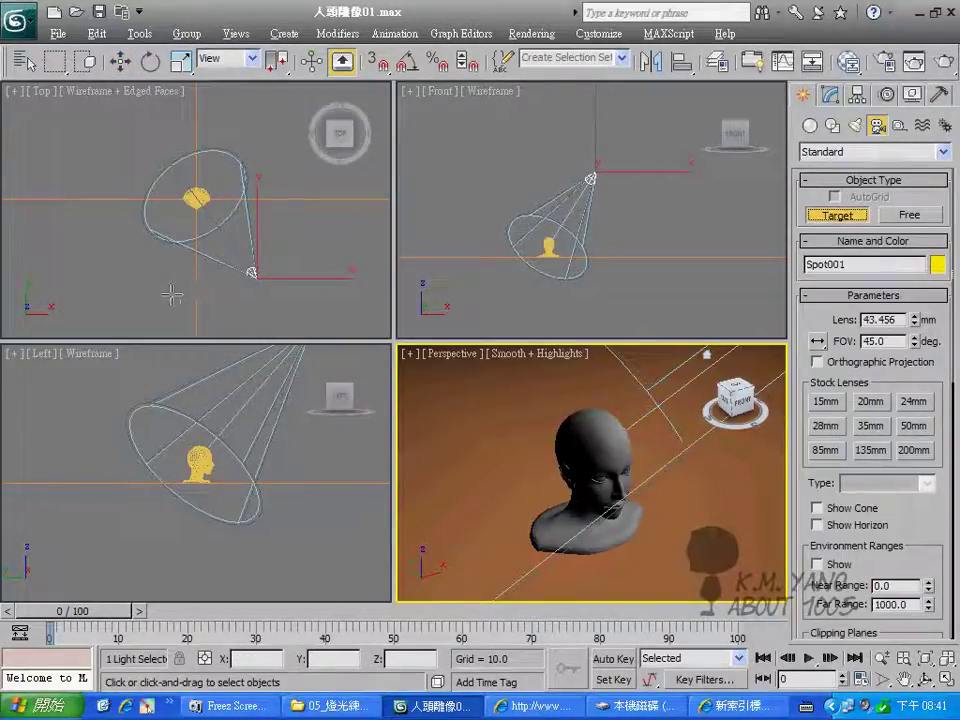
mouse_move(154, 287)
mouse_down()
mouse_move(190, 193)
mouse_move(195, 199)
mouse_up()
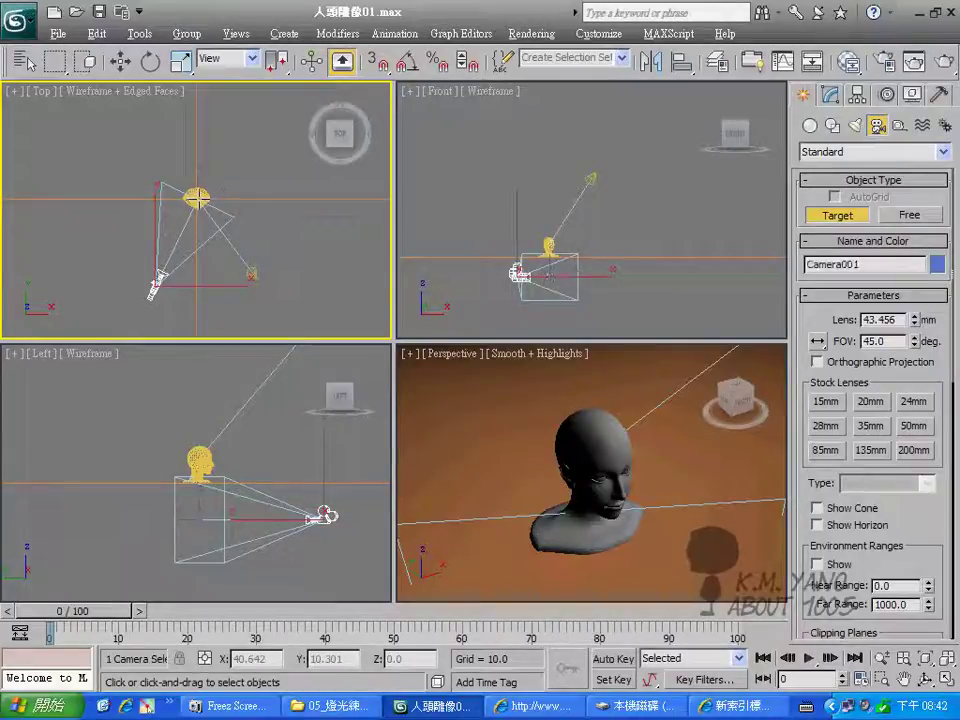
Raise Camera001 higher in the Front view with the Move tool
right_click(400, 208)
key(w)
right_click(539, 284)
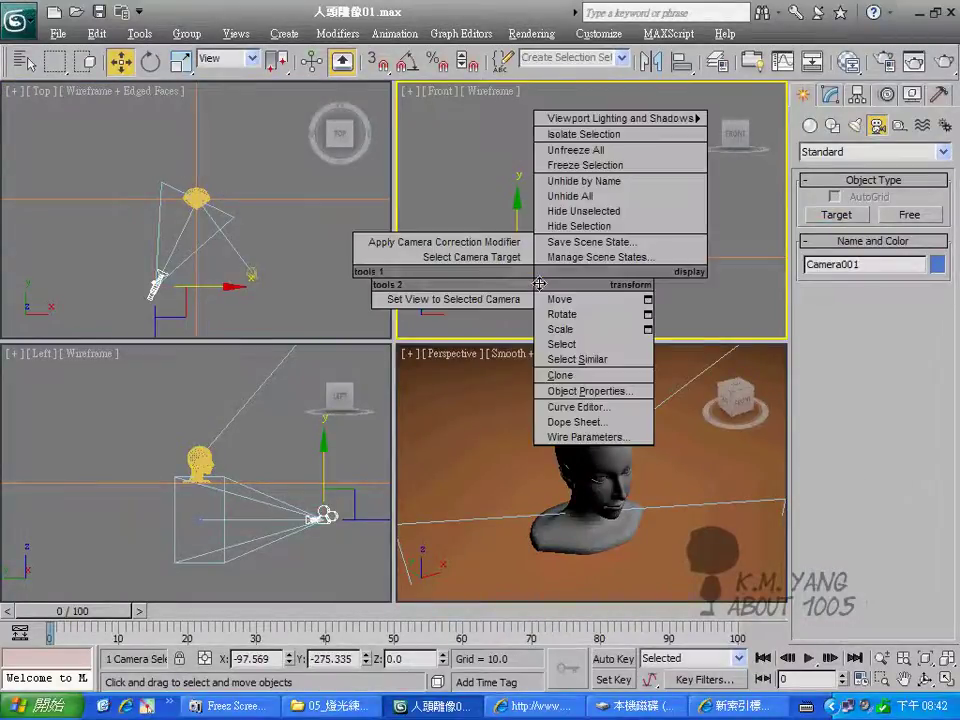
click(539, 284)
click(542, 289)
drag(512, 304, 503, 210)
Switch the Perspective viewport to look through Camera001
right_click(487, 403)
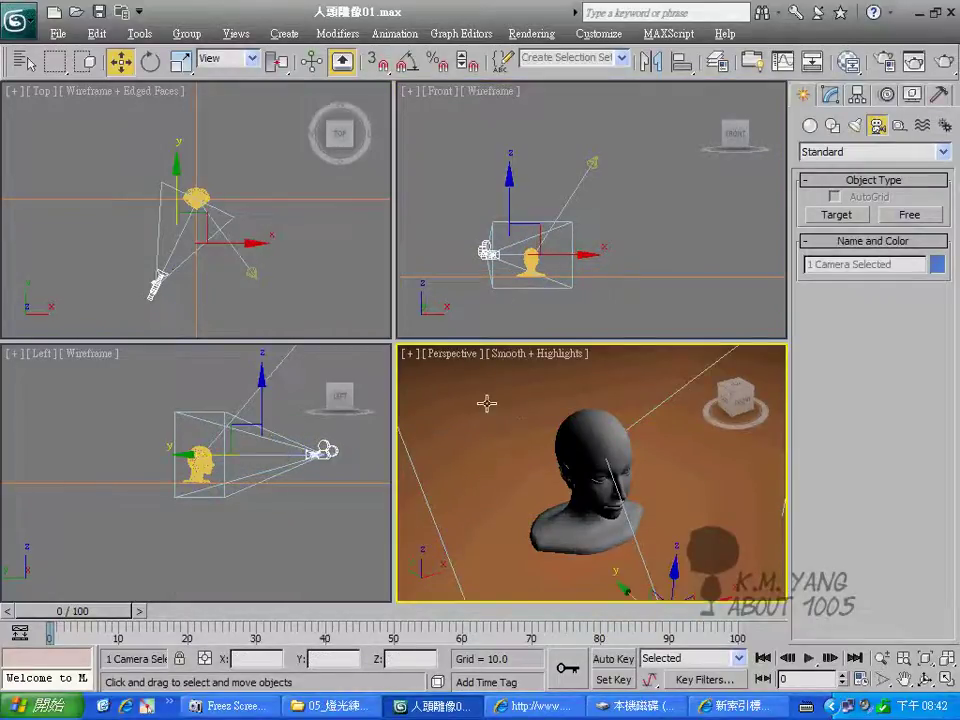
click(447, 363)
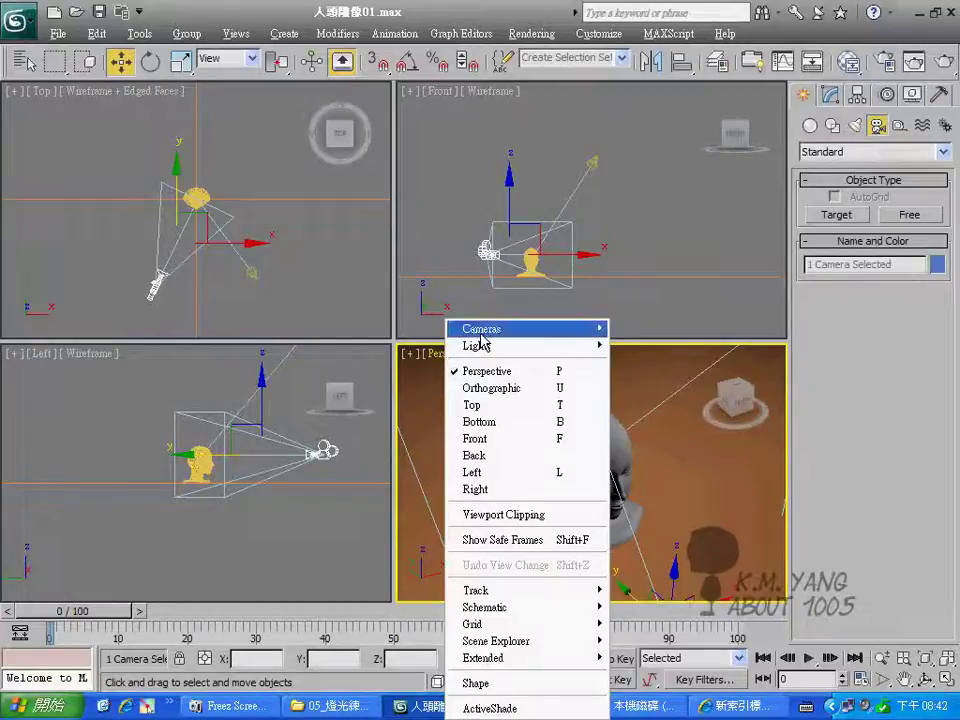
mouse_move(482, 329)
click(631, 334)
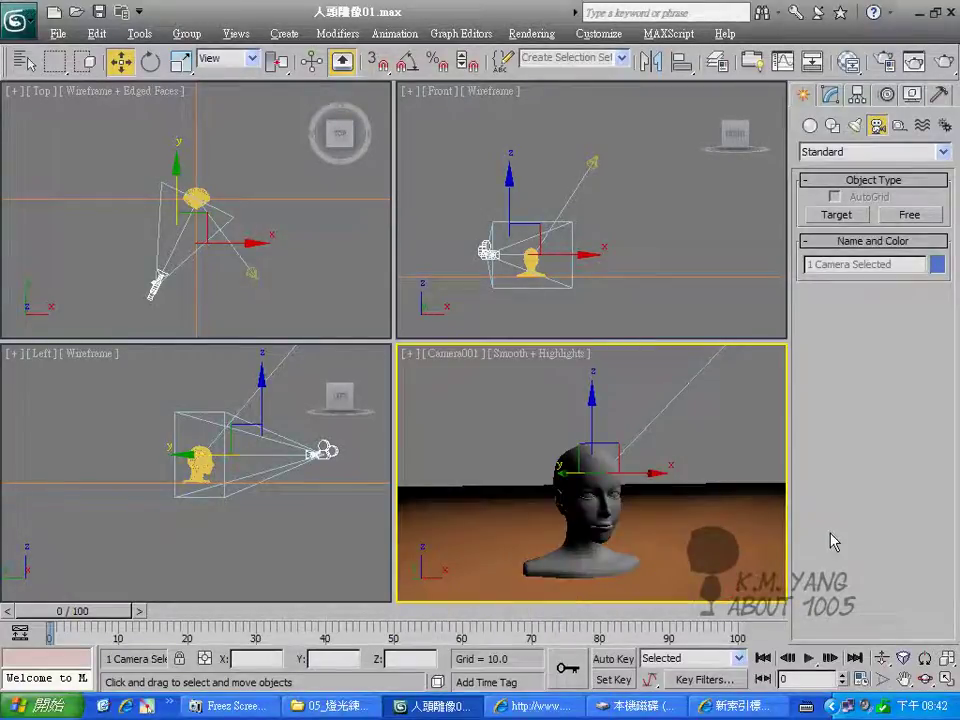
click(462, 390)
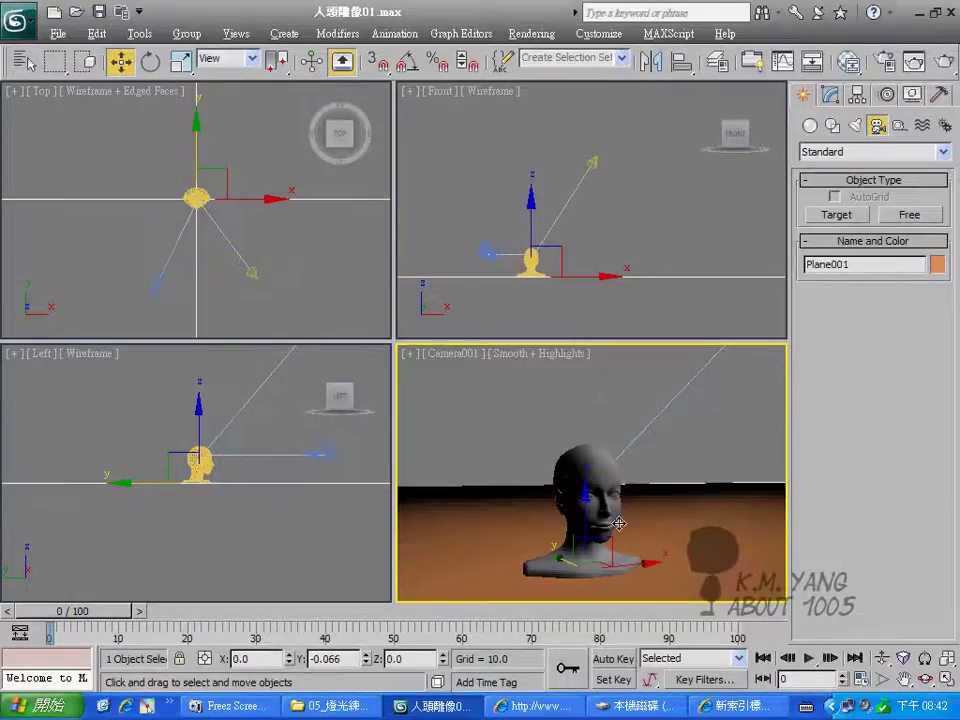
Orbit and dolly Camera001 to a three-quarter view of the head, then select the camera
click(925, 680)
mouse_move(611, 493)
mouse_down()
mouse_move(600, 514)
mouse_move(607, 524)
mouse_move(589, 540)
mouse_move(602, 536)
mouse_up()
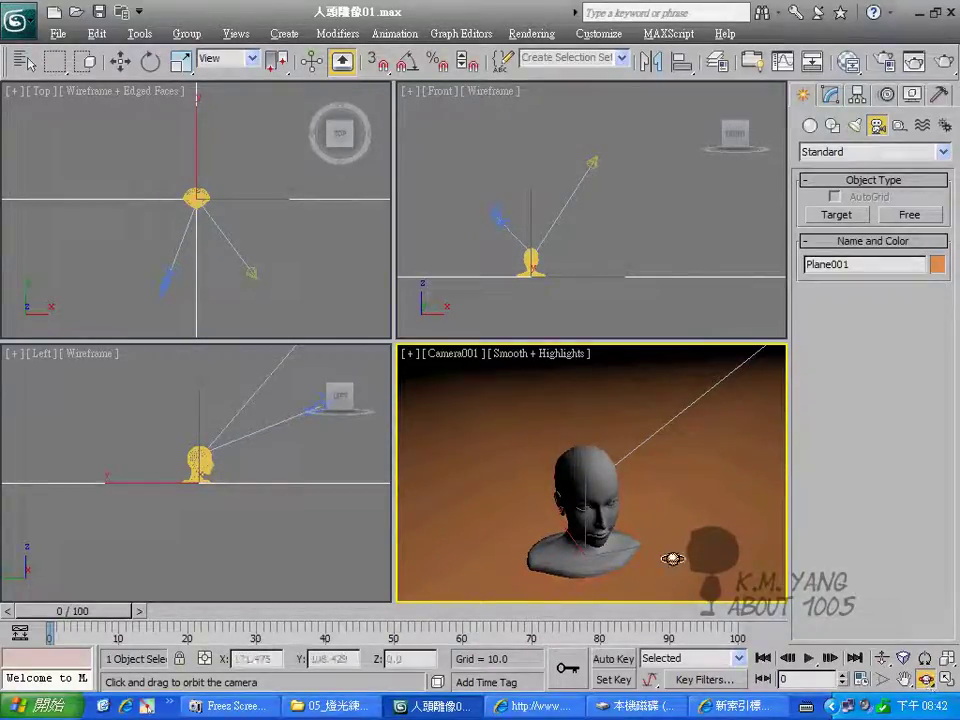
mouse_move(602, 540)
mouse_down()
mouse_move(605, 522)
mouse_move(633, 505)
mouse_move(605, 445)
mouse_up()
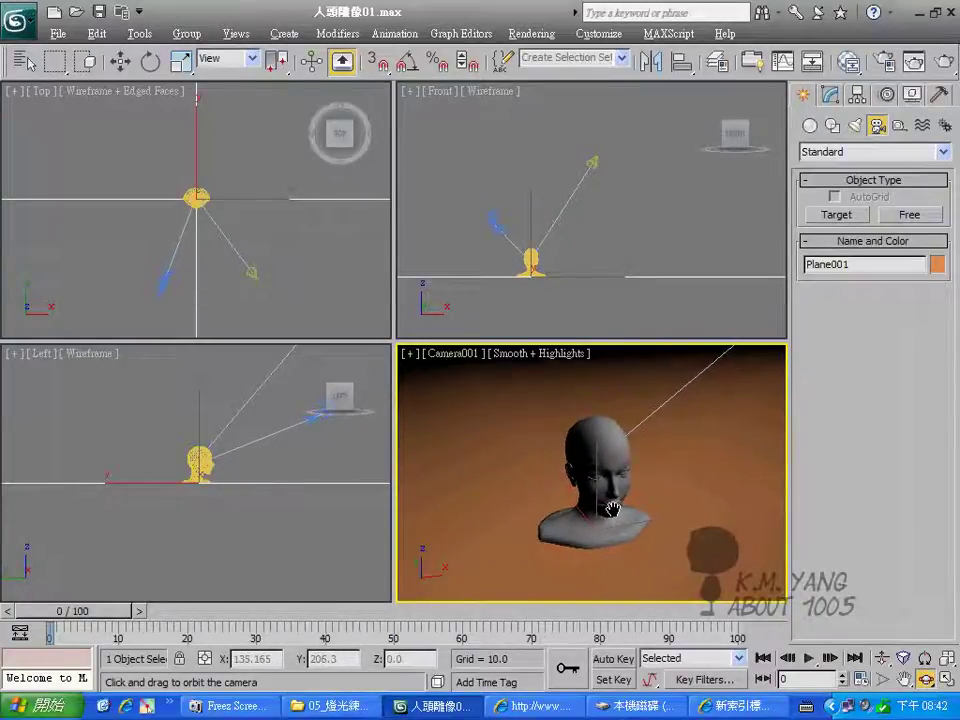
click(882, 657)
drag(664, 540, 661, 550)
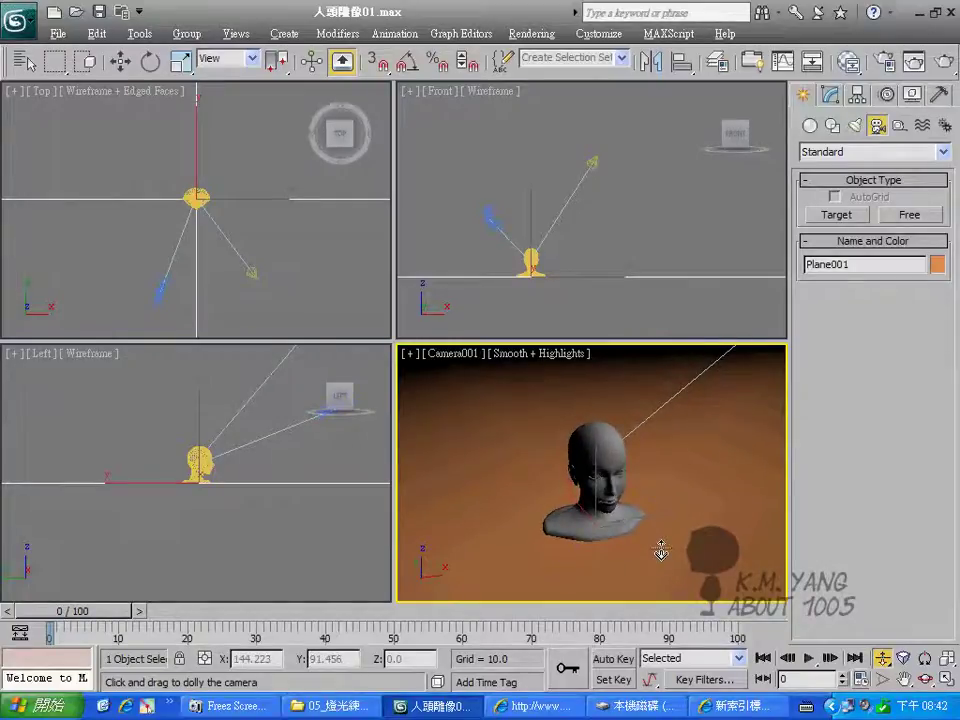
key(ctrl+r)
drag(600, 553, 611, 561)
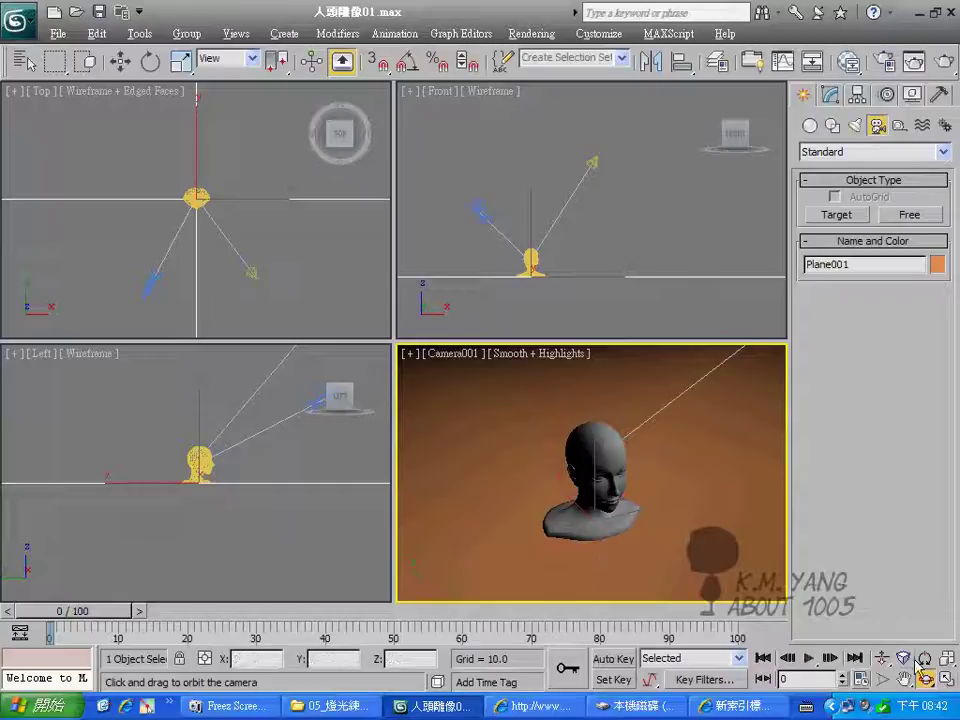
click(882, 658)
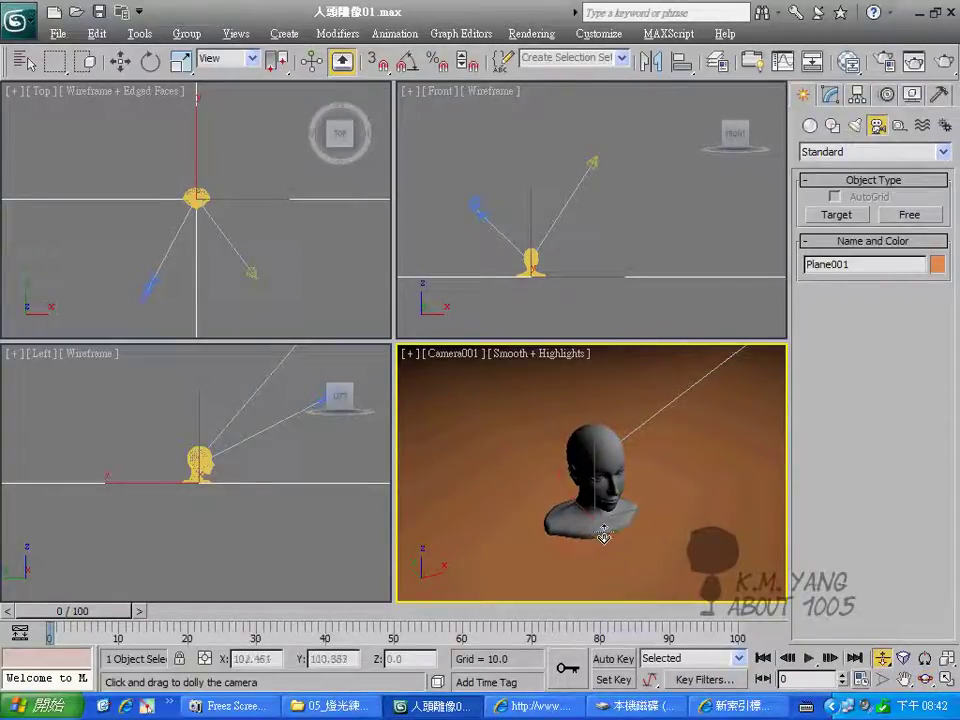
right_click(578, 291)
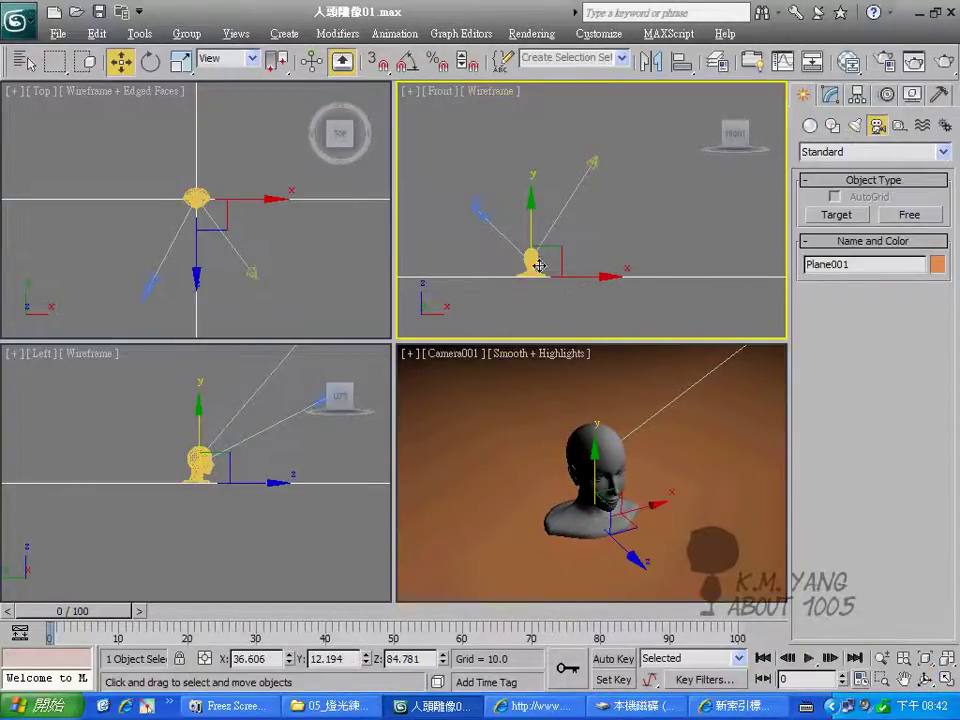
click(478, 215)
Try the 35, 28, 50 and 85 mm stock lenses on Camera001, settling on 50 mm
click(830, 100)
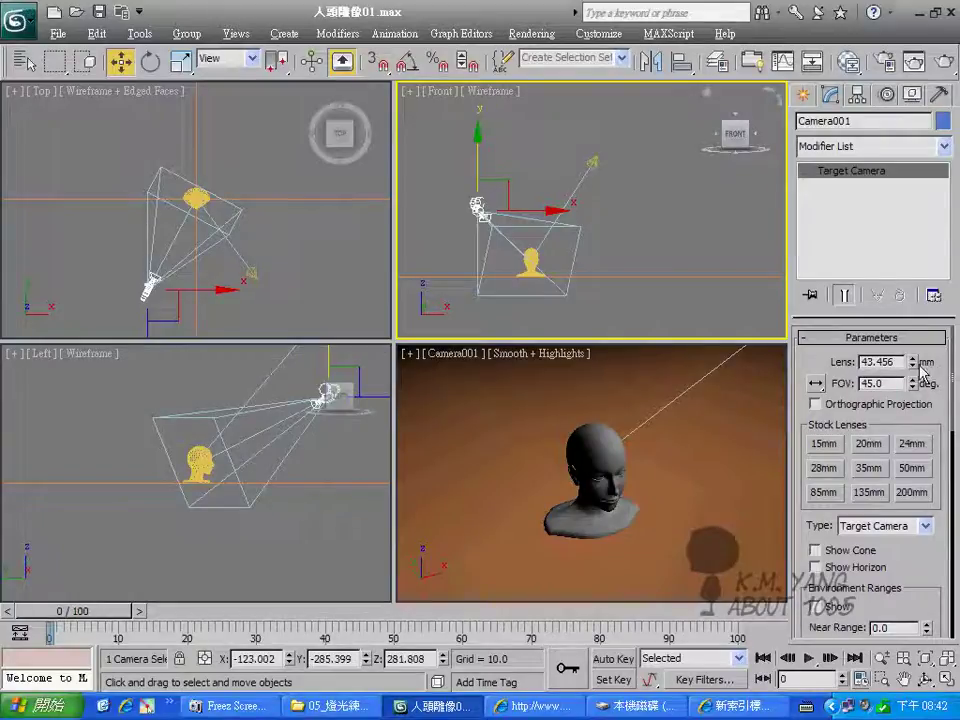
click(869, 468)
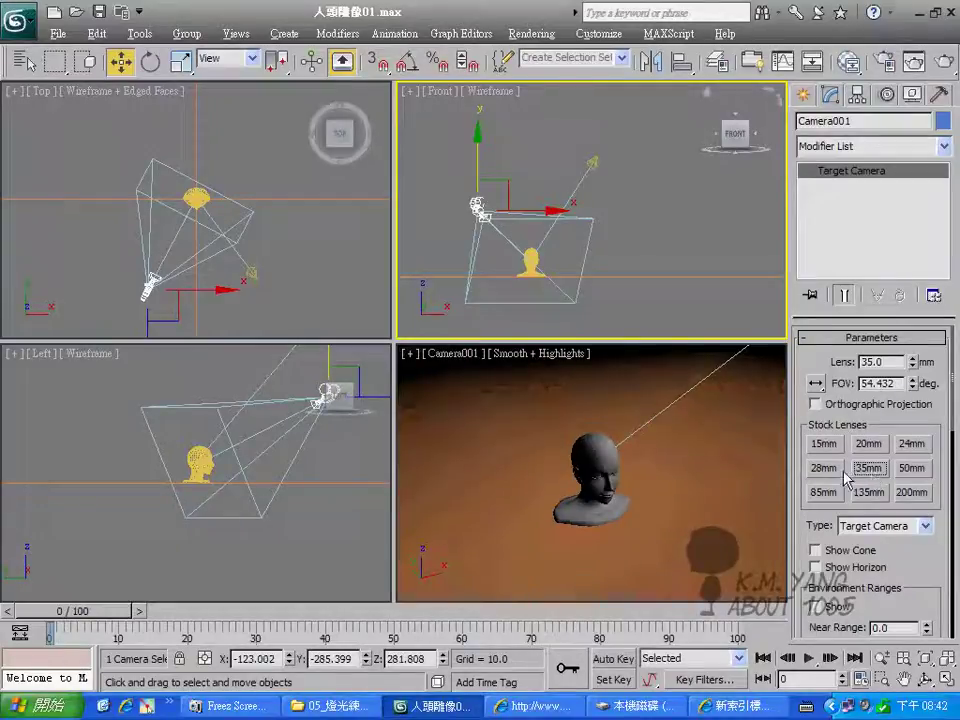
click(823, 468)
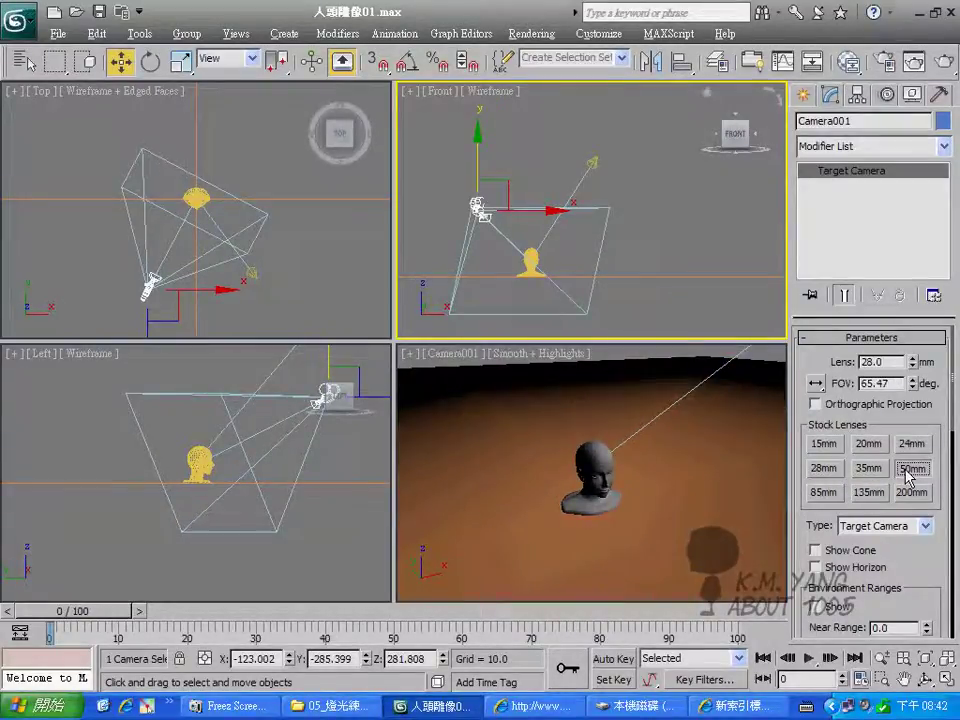
click(911, 470)
click(824, 493)
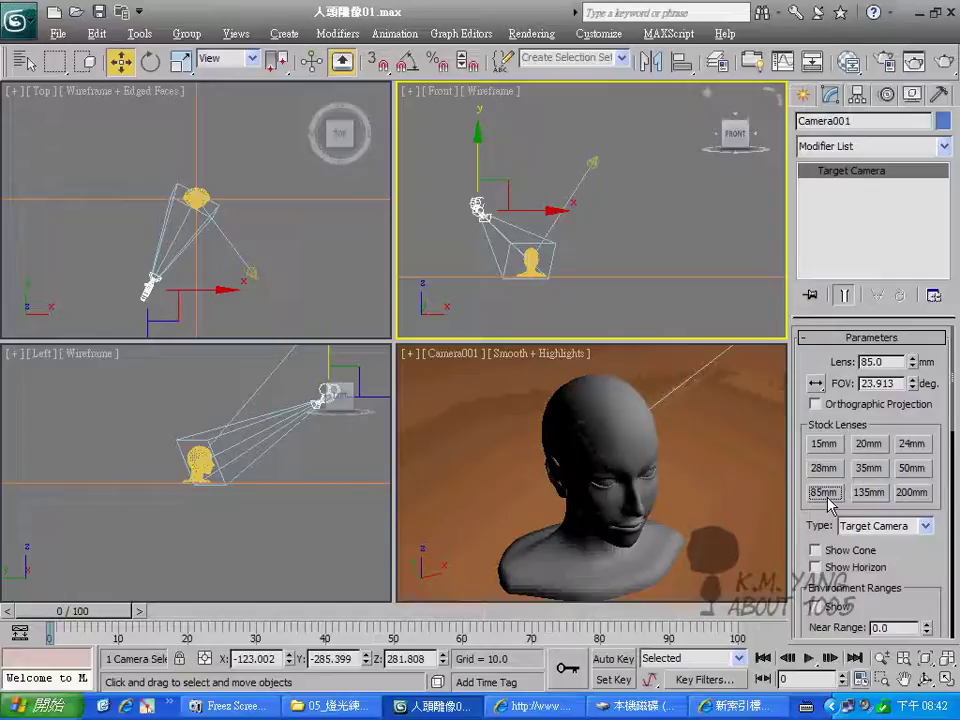
click(911, 468)
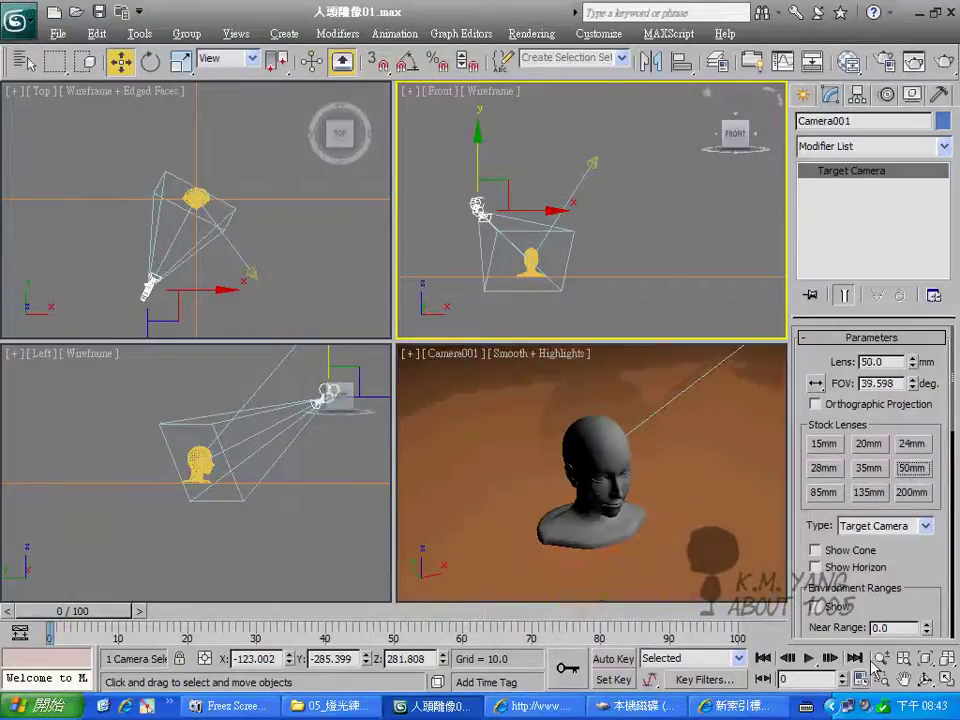
Dolly Camera001 closer to the head
right_click(664, 500)
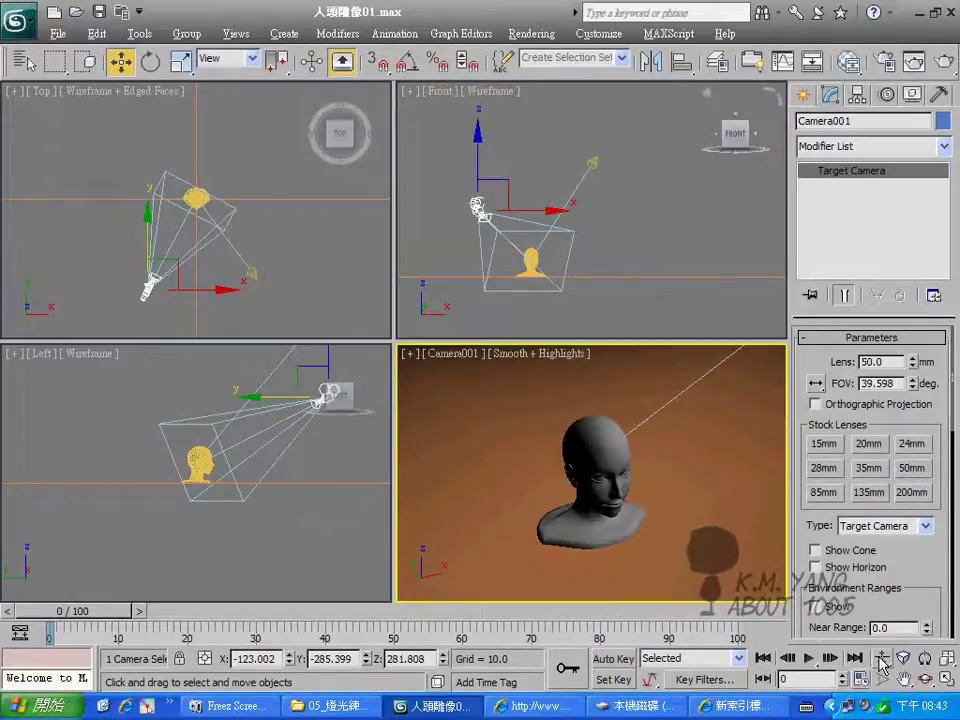
click(882, 657)
drag(706, 590, 706, 561)
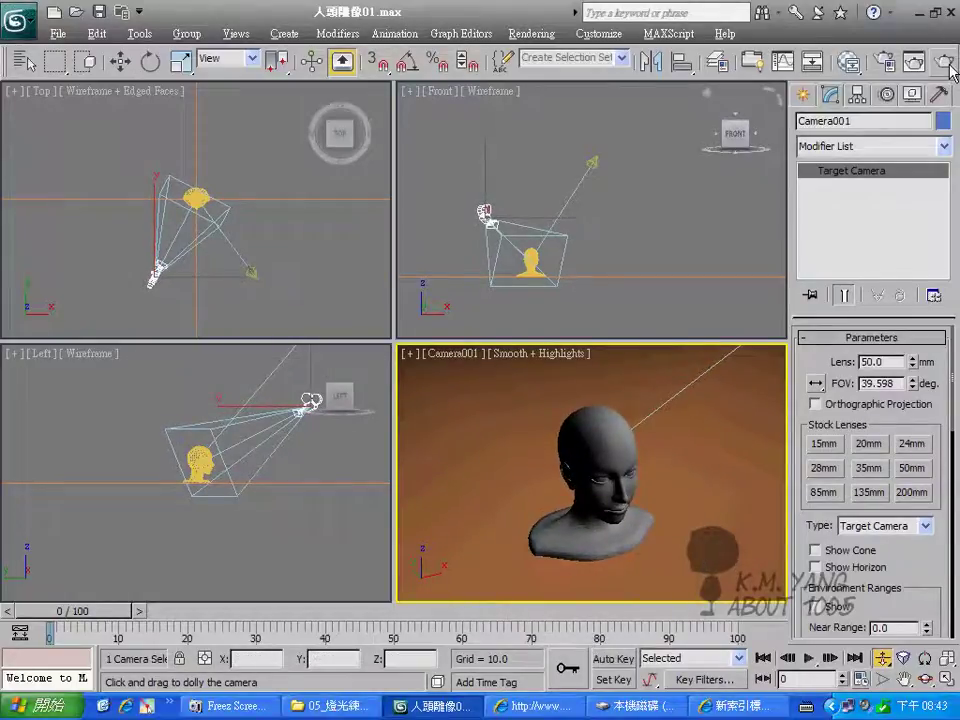
Render the Camera001 view, orbit the camera slightly, and render it again
click(945, 63)
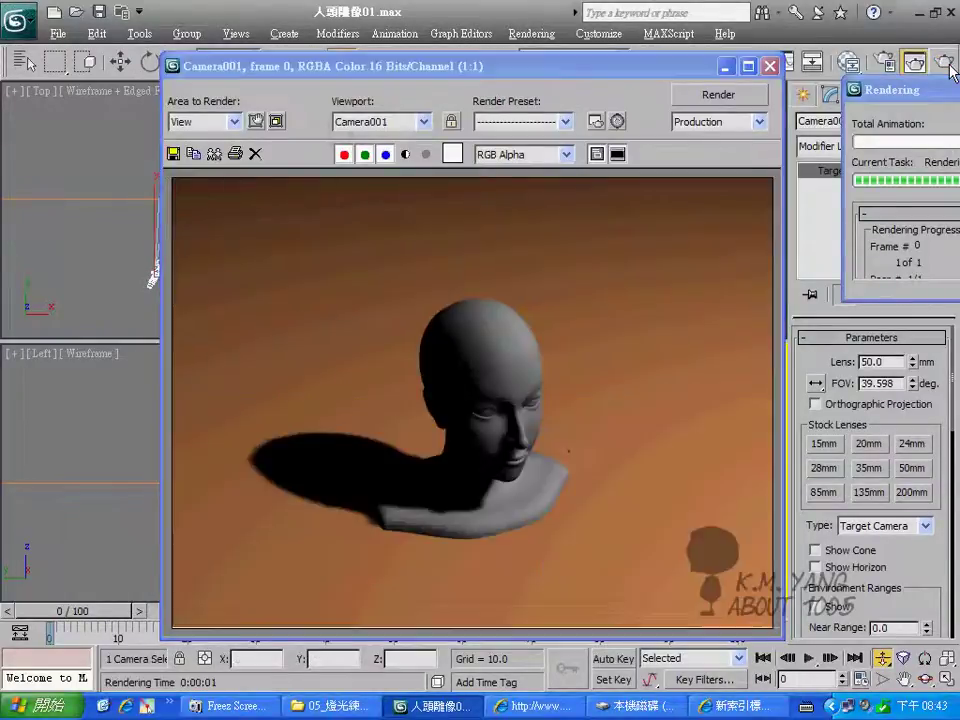
click(770, 66)
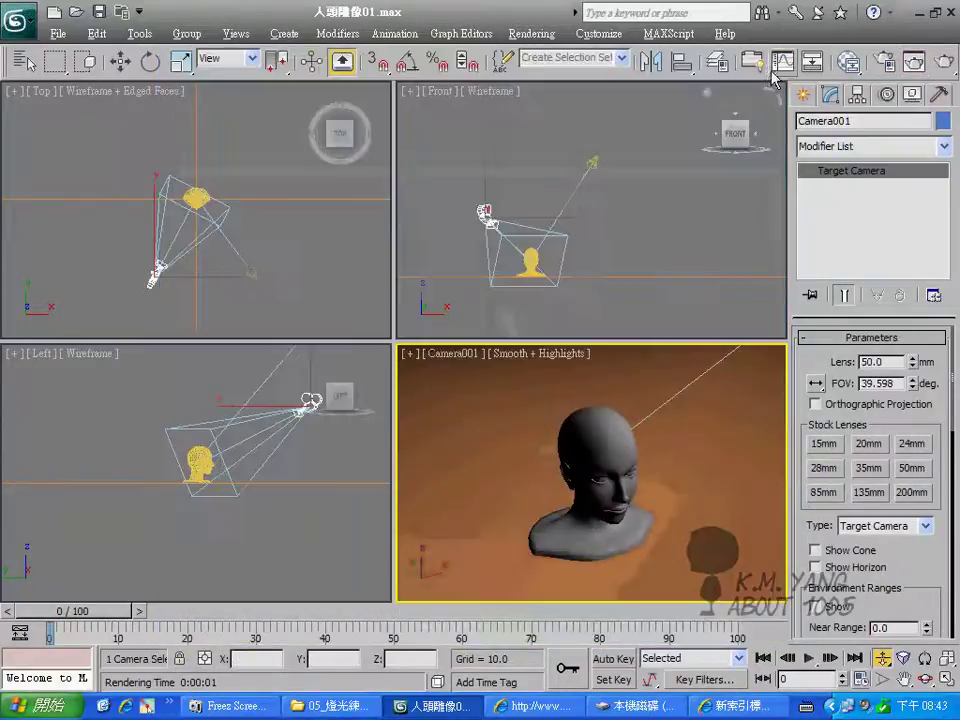
drag(681, 521, 691, 513)
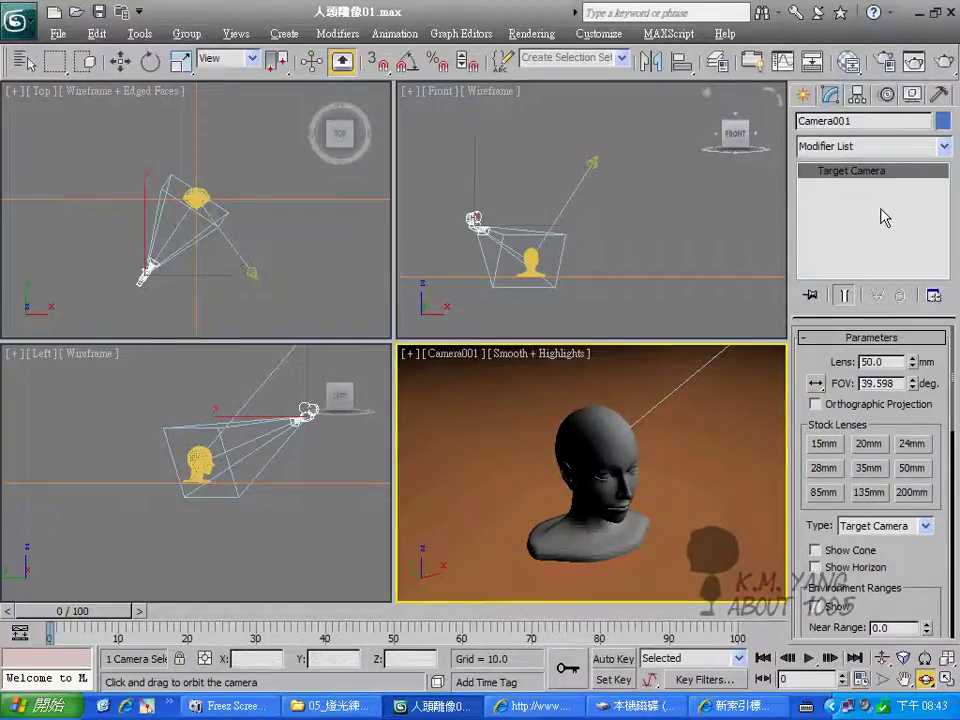
click(944, 62)
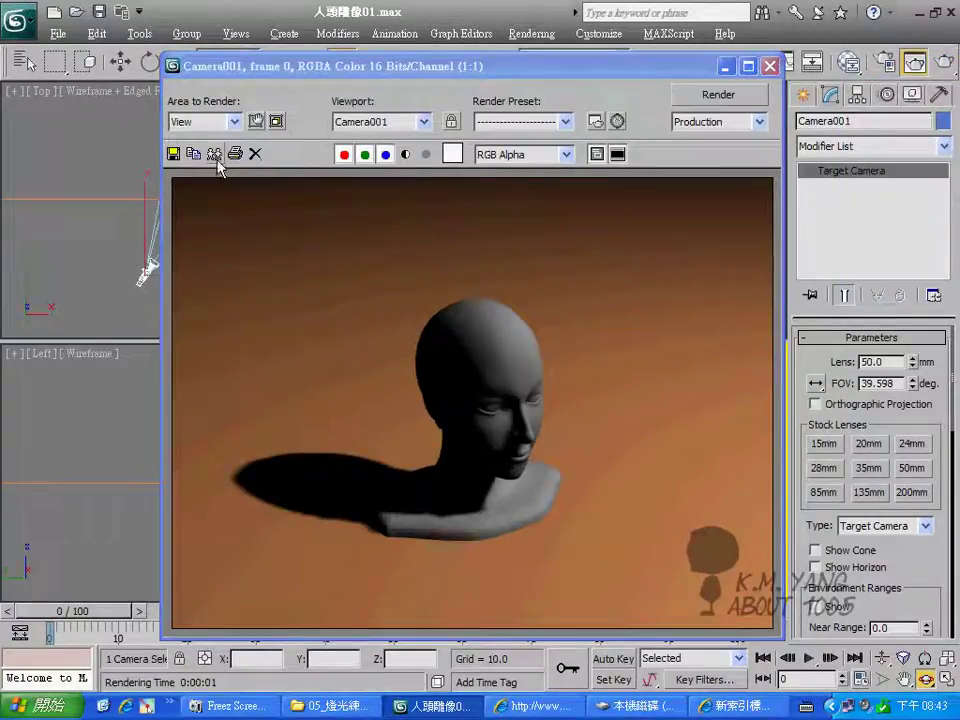
Clone the rendered frame, minimize both render windows, and shift the camera in the Top view
click(214, 153)
drag(855, 253, 423, 177)
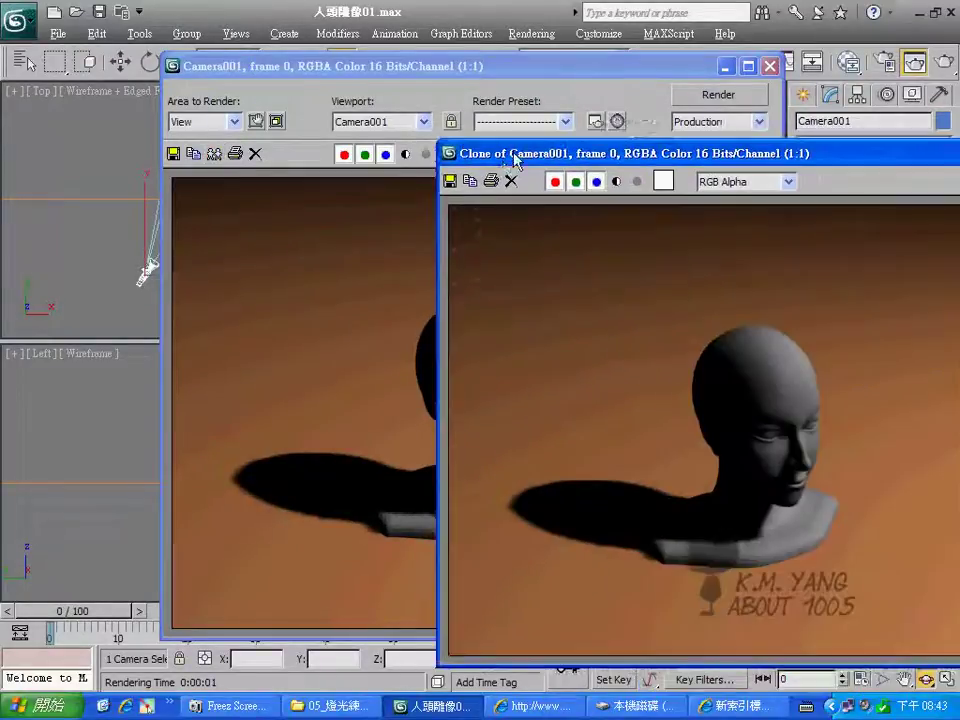
click(906, 171)
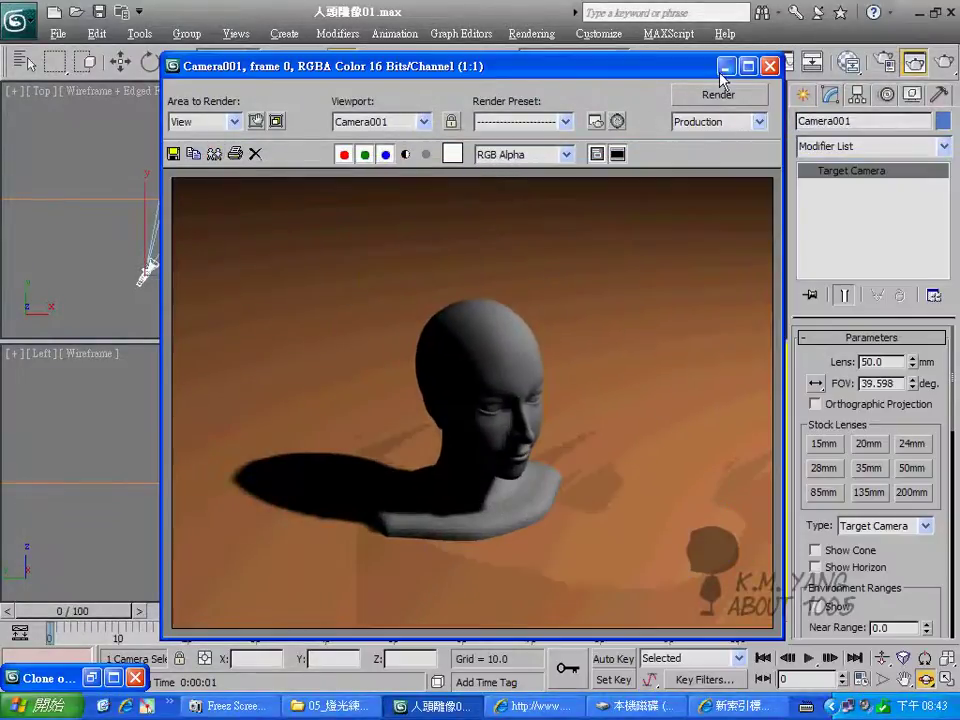
click(726, 66)
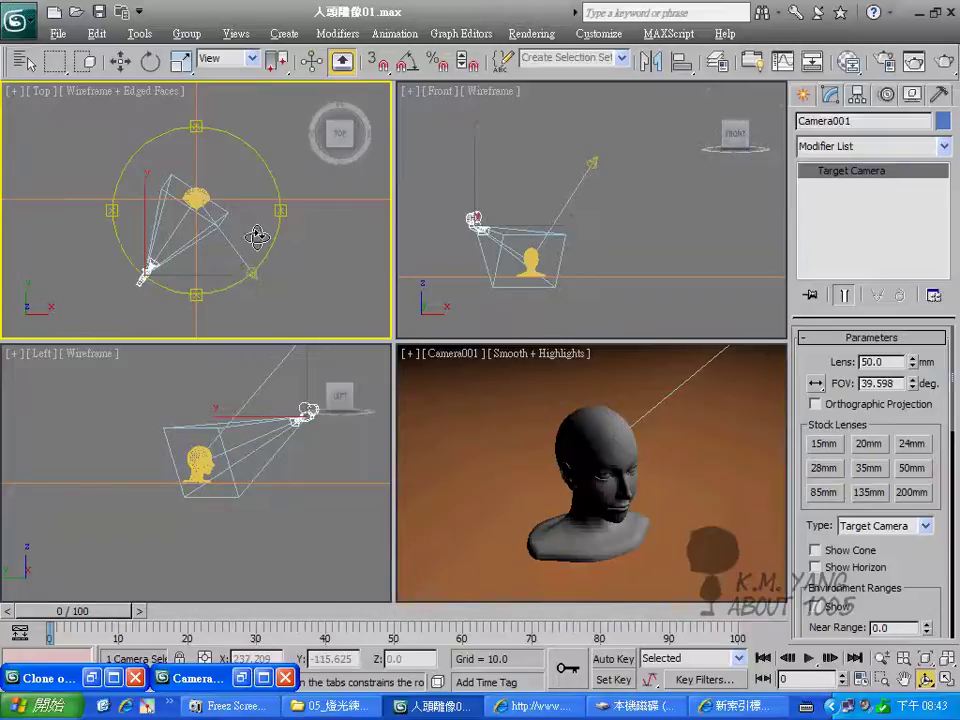
key(w)
middle_drag(246, 261, 264, 251)
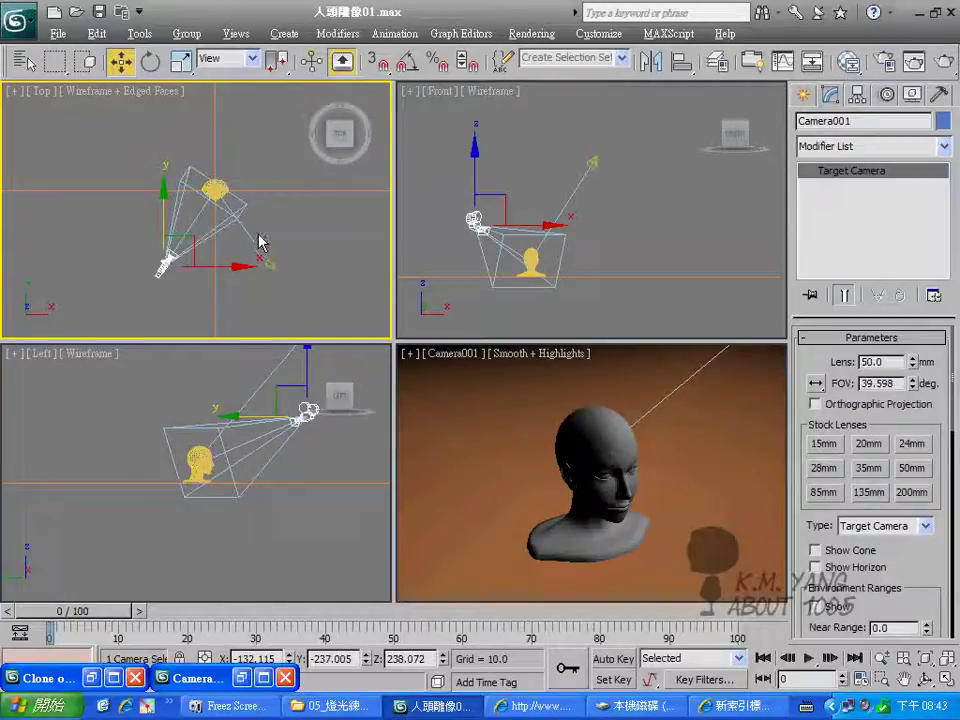
Create a Target Spot light, Spot002, at the left of the Top view aimed at the head
click(803, 97)
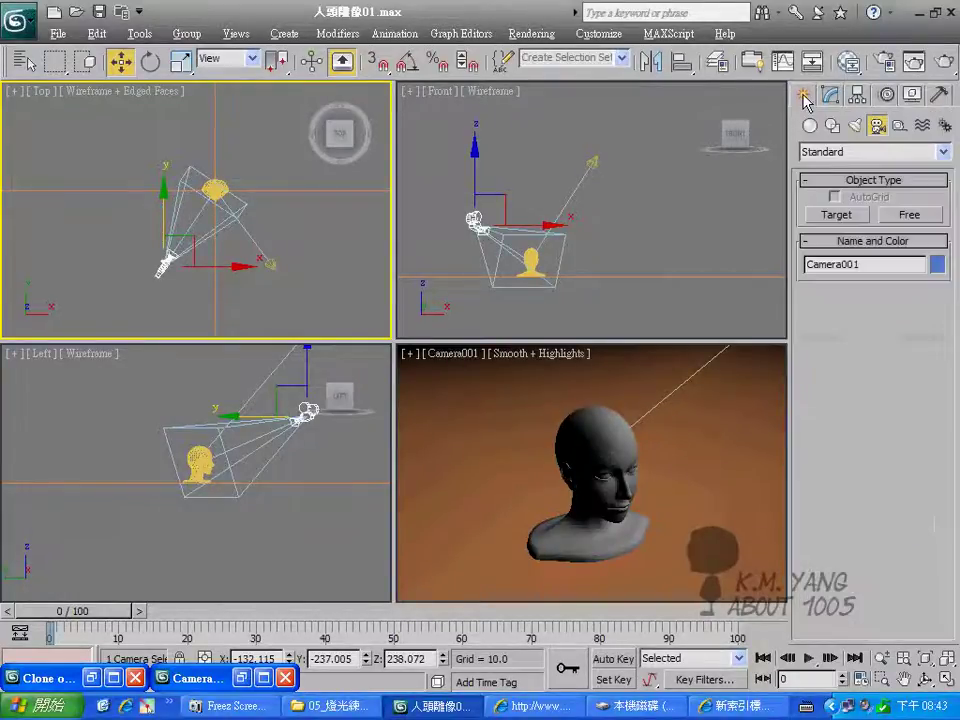
click(854, 125)
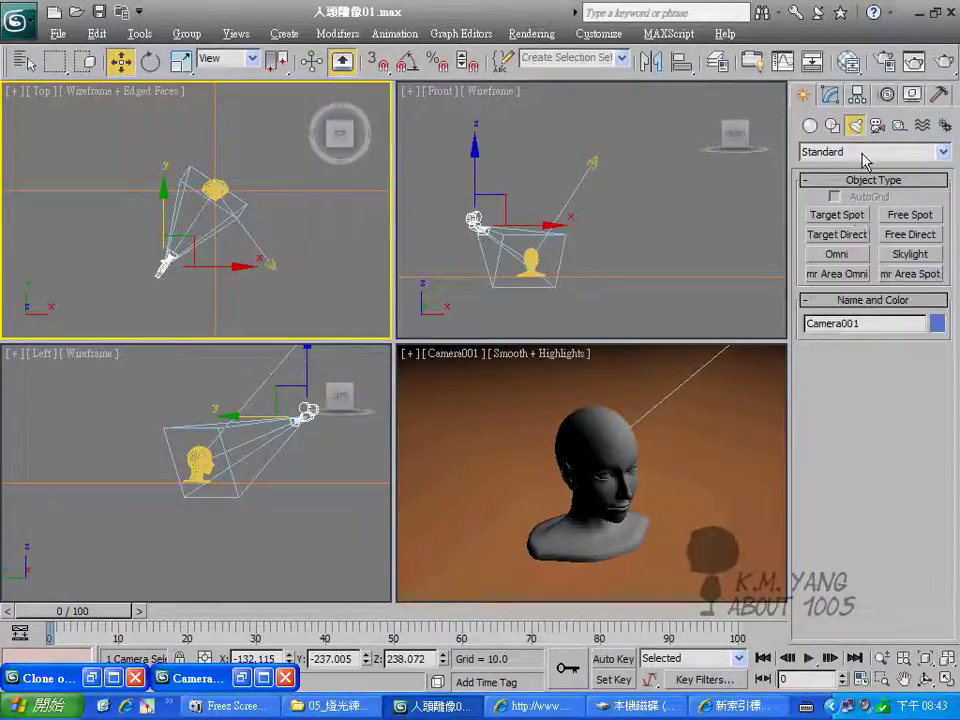
click(835, 216)
drag(61, 242, 112, 259)
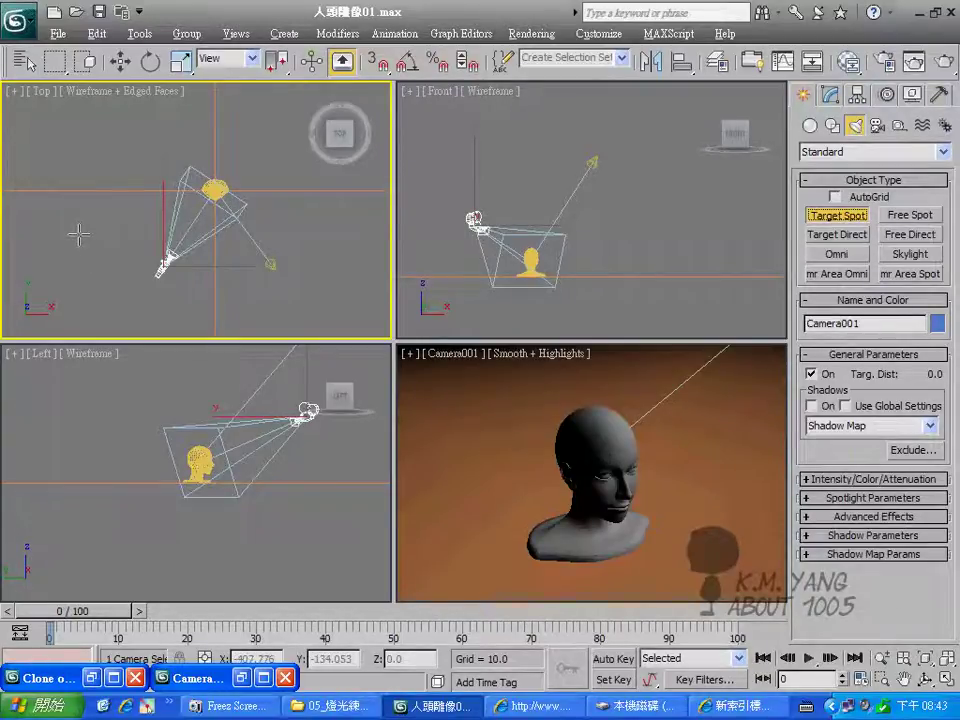
drag(88, 230, 214, 188)
Raise Spot002's target up to the head and lift the light high above it in the Front view
click(492, 310)
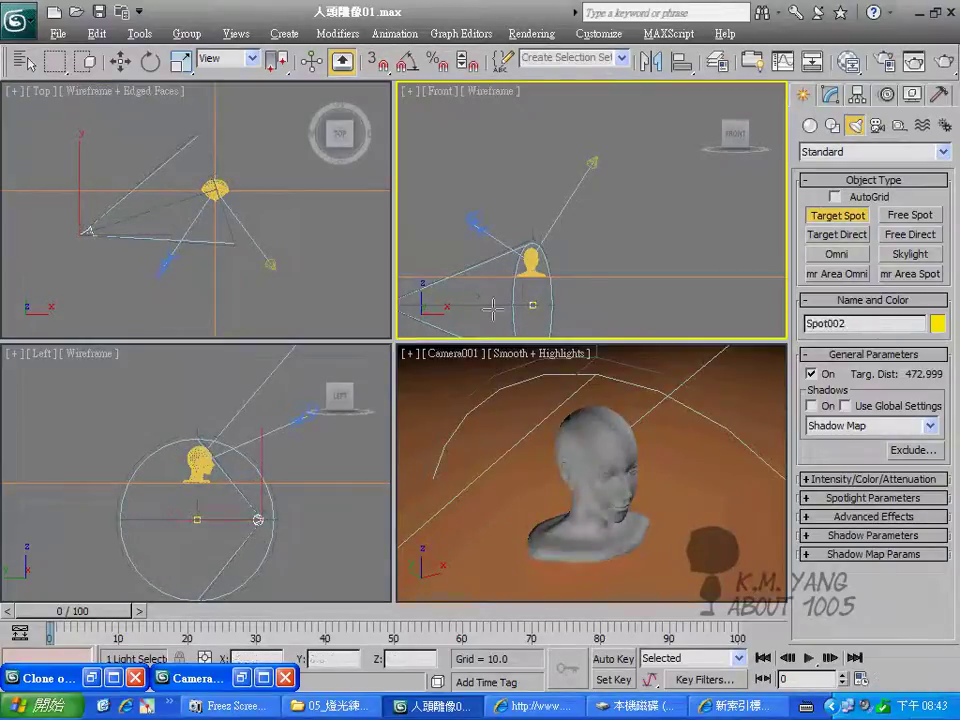
middle_drag(492, 310, 570, 274)
key(w)
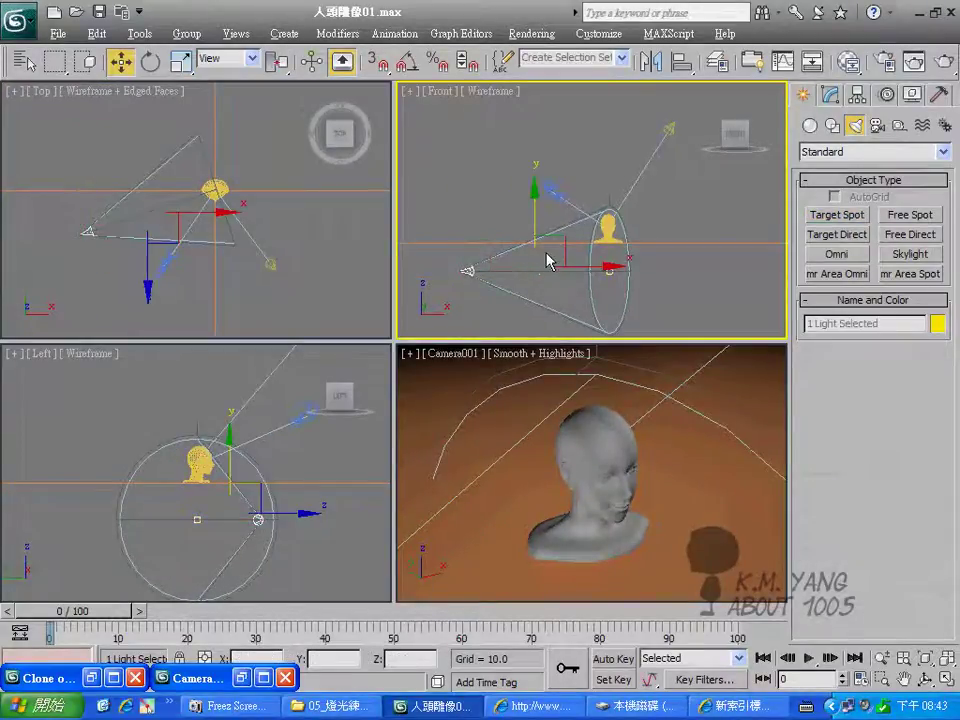
drag(539, 224, 539, 182)
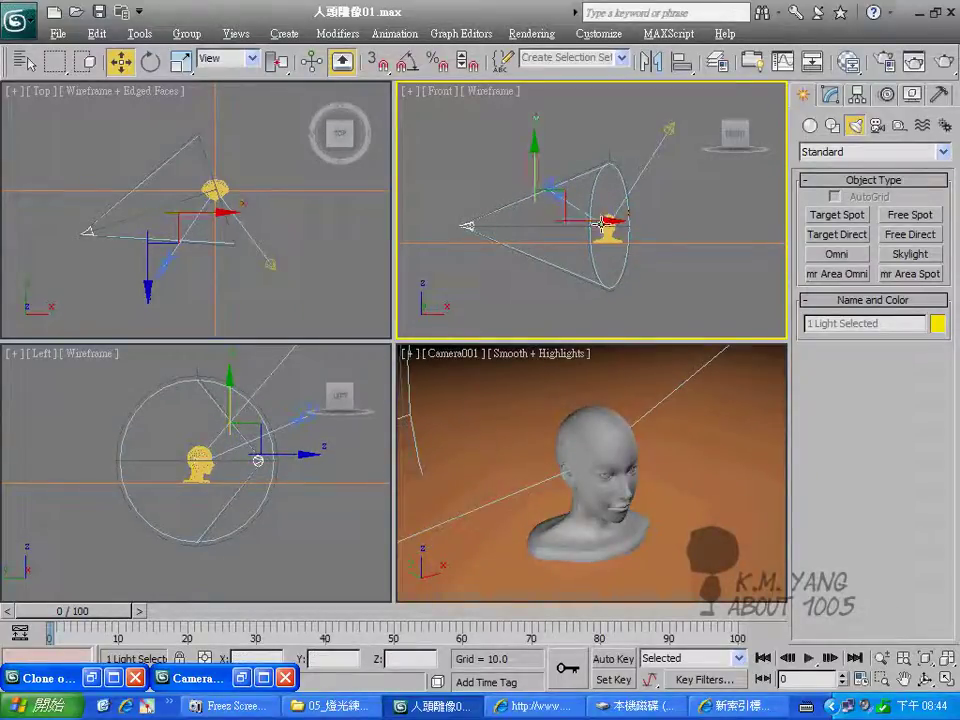
click(465, 224)
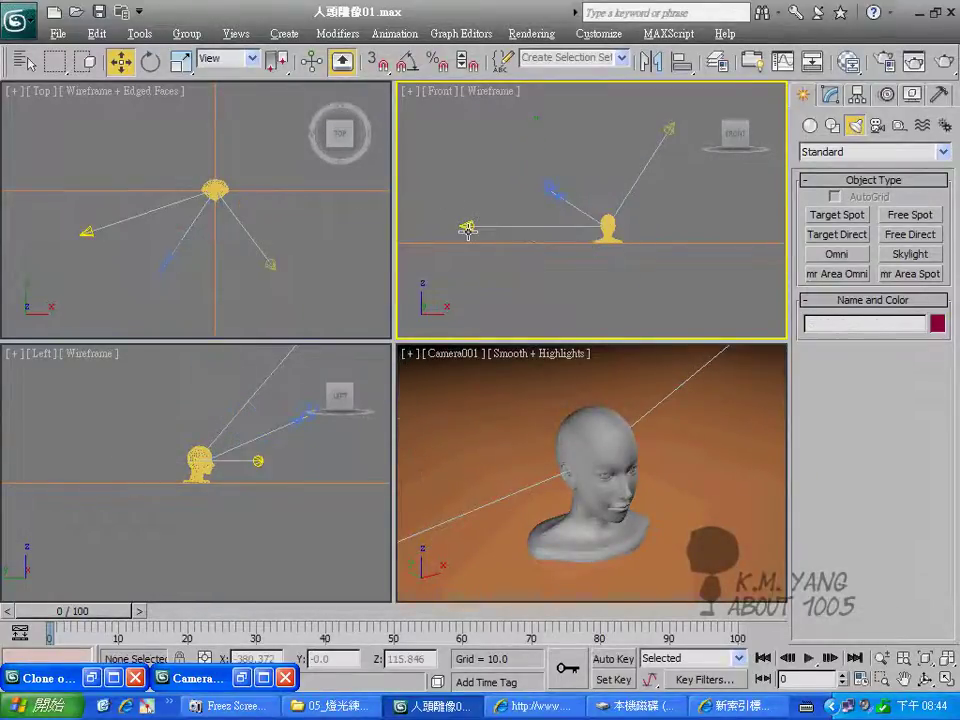
mouse_move(465, 172)
mouse_down()
mouse_move(470, 98)
mouse_move(467, 139)
mouse_move(497, 133)
mouse_up()
scroll(467, 140, down, 2)
Open Spot002's parameters in the Modify panel and test-render the Camera001 view
right_click(705, 360)
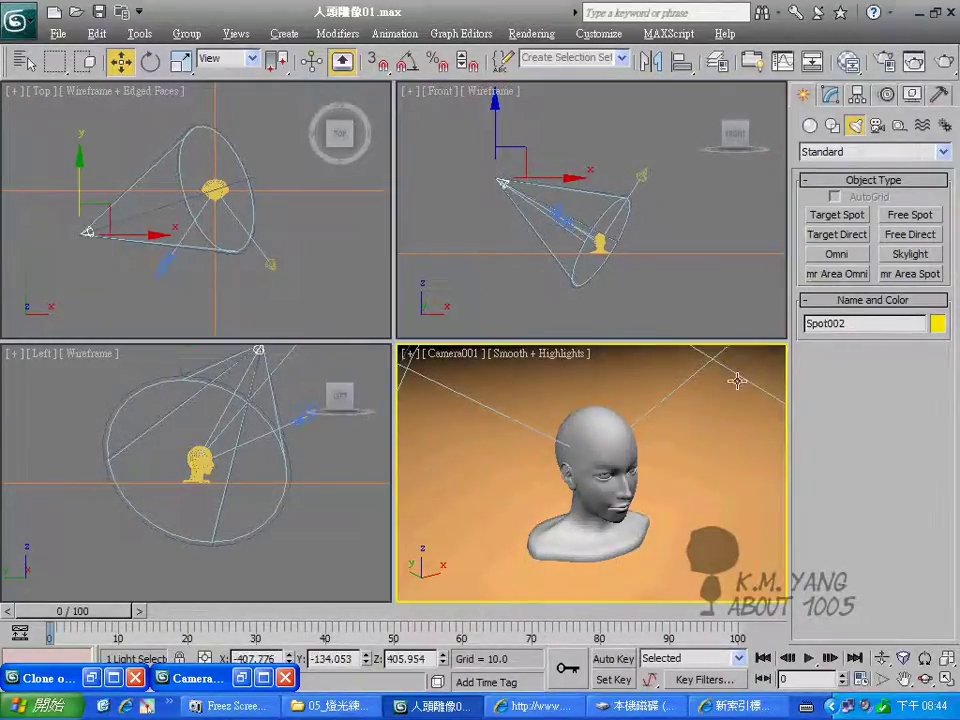
click(830, 97)
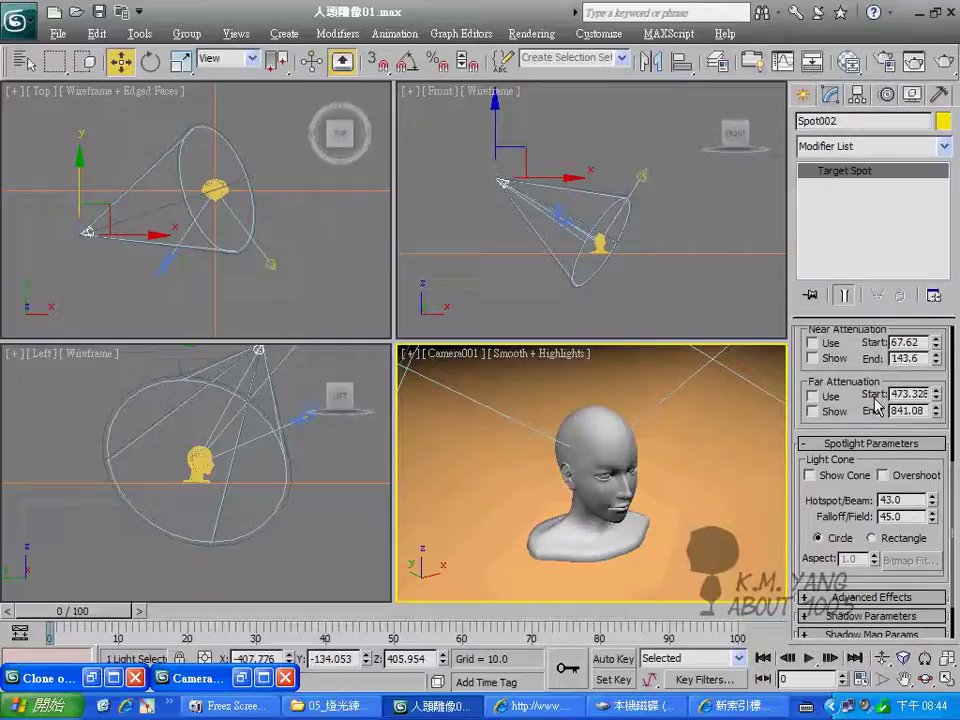
scroll(857, 470, up, 3)
scroll(857, 470, up, 3)
scroll(840, 455, up, 3)
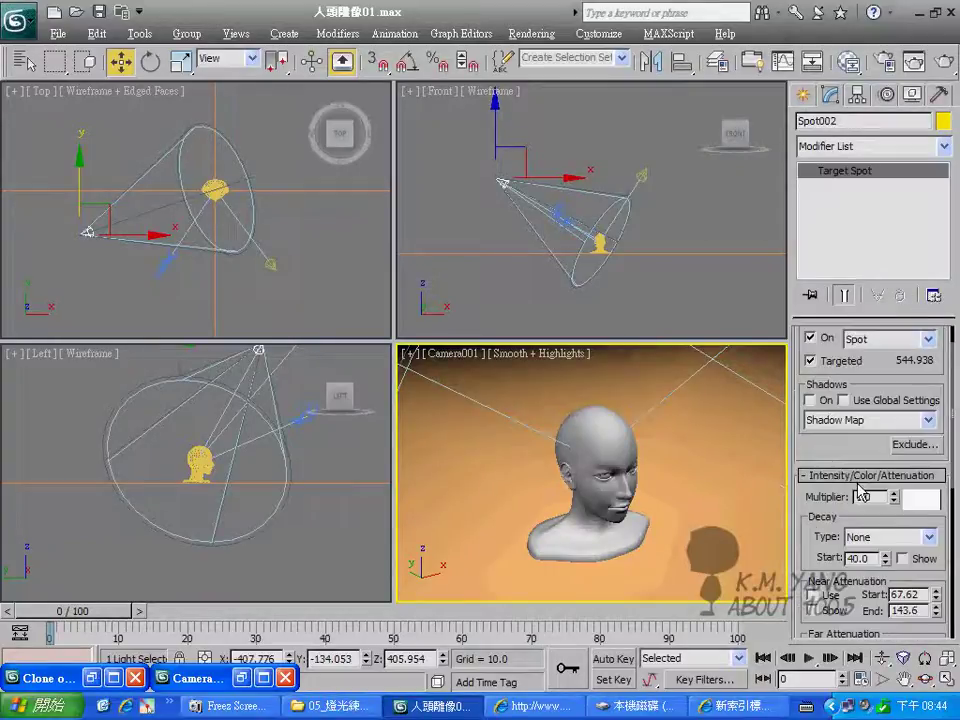
scroll(815, 435, up, 1)
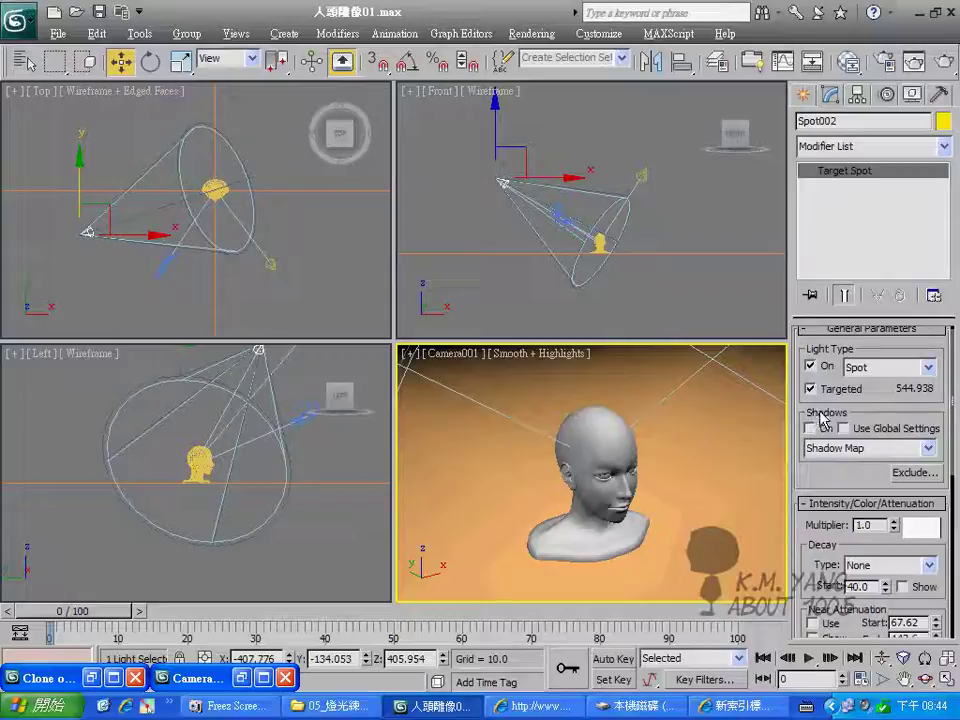
right_click(696, 416)
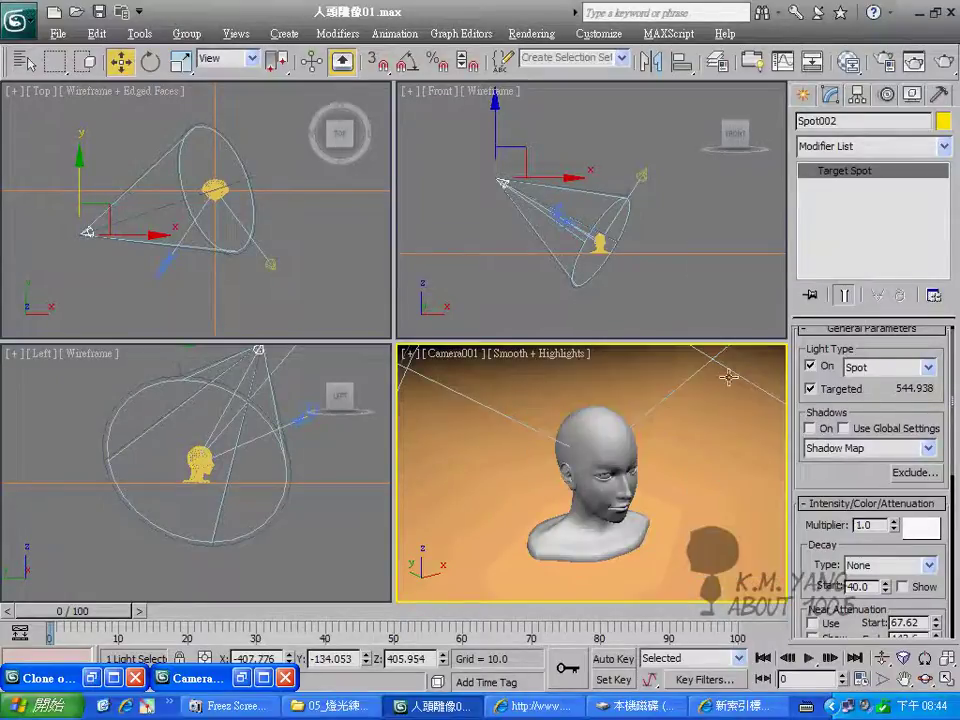
click(941, 64)
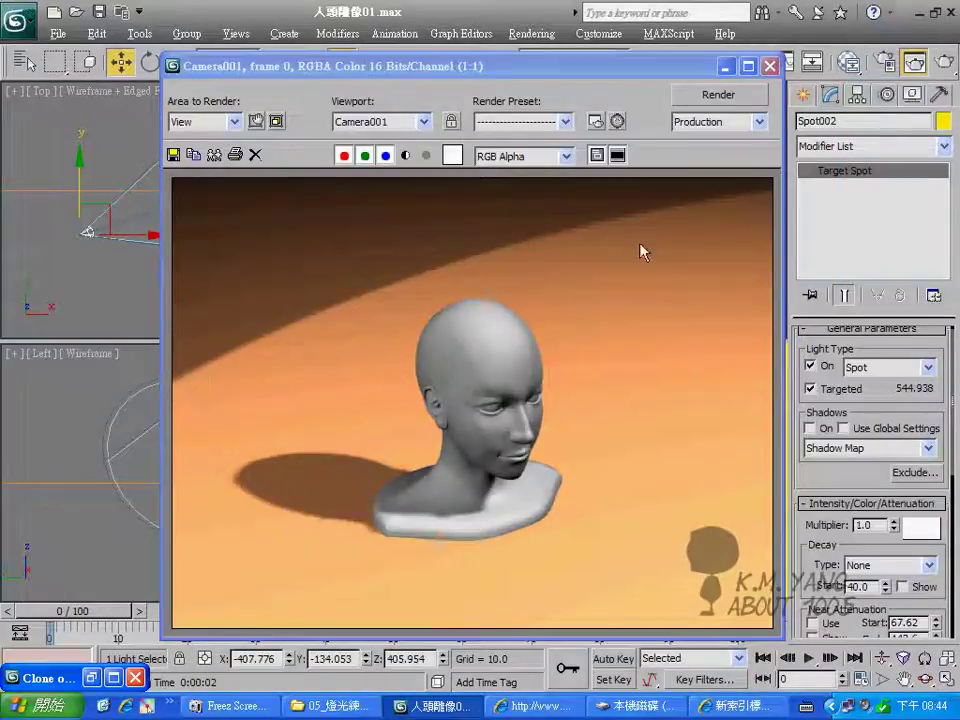
click(770, 66)
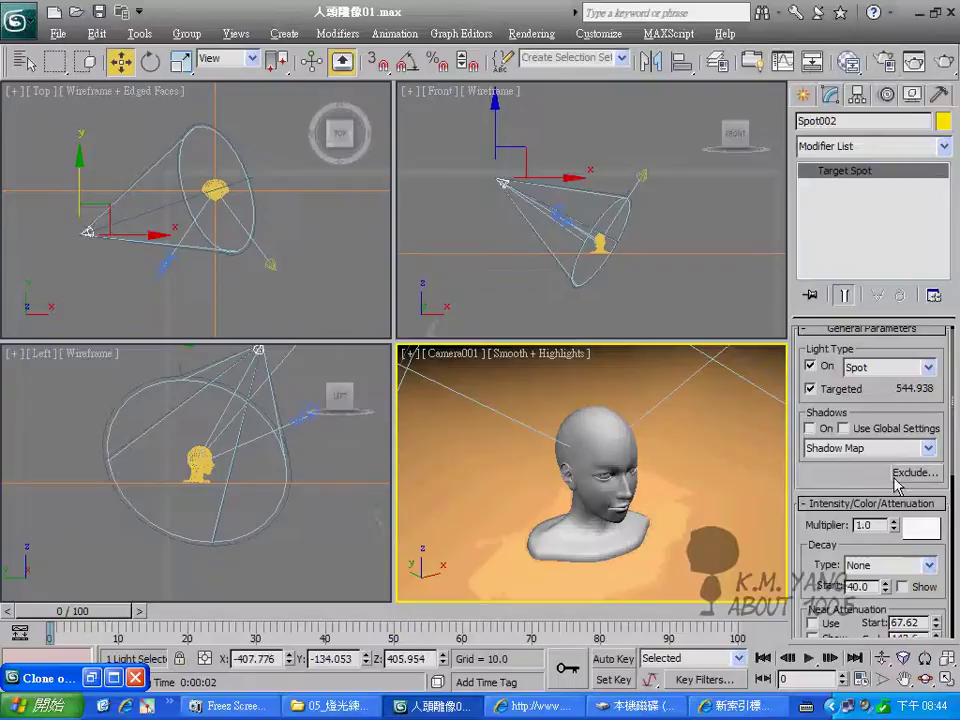
Render the Camera001 view again to check the floor lighting with Overshoot on
scroll(872, 463, down, 3)
scroll(880, 500, down, 3)
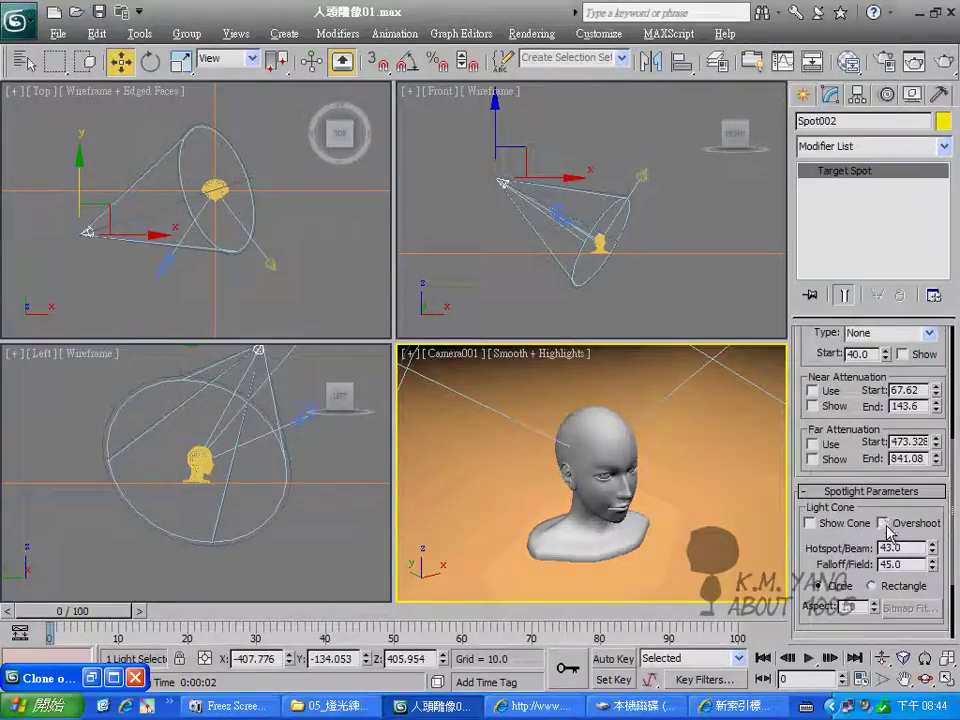
click(948, 64)
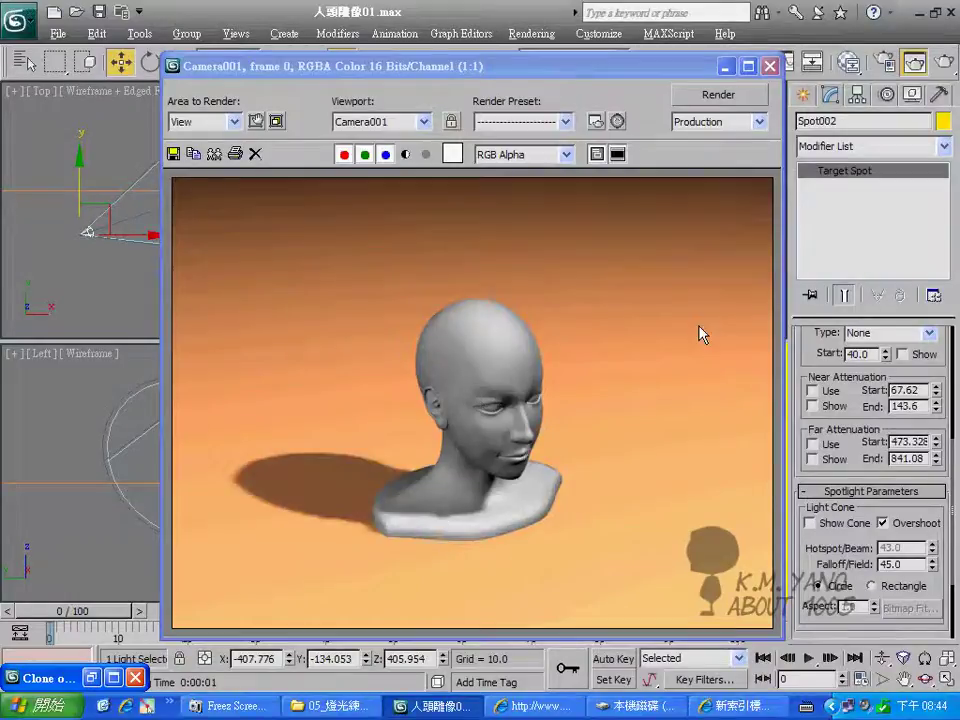
Minimize the previous render and set Spot002's multiplier to 0.5
click(725, 66)
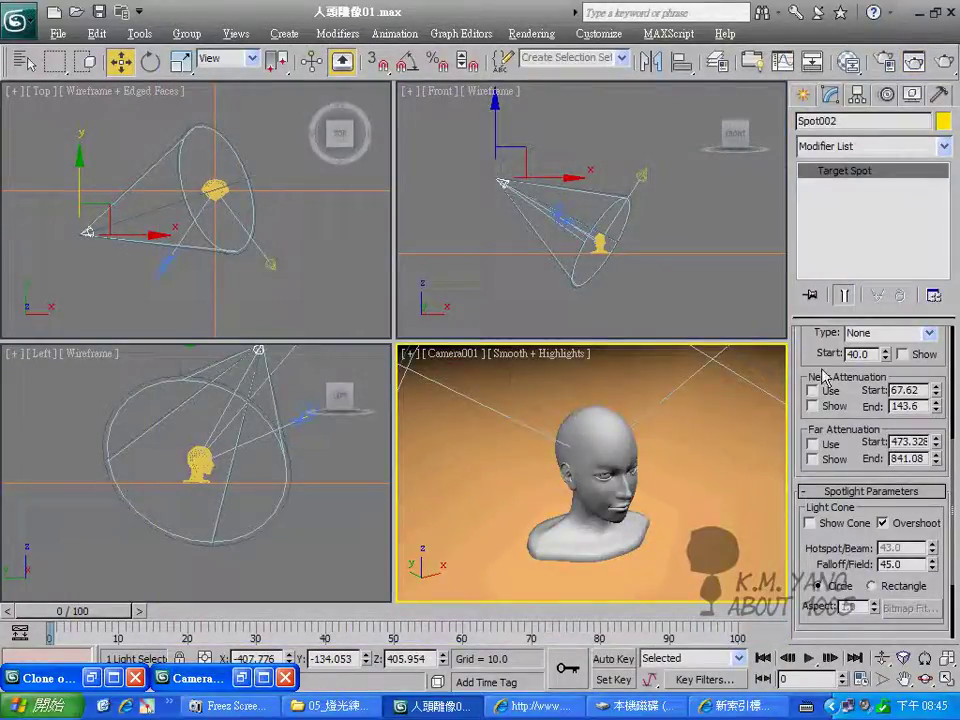
drag(816, 367, 820, 478)
double_click(864, 405)
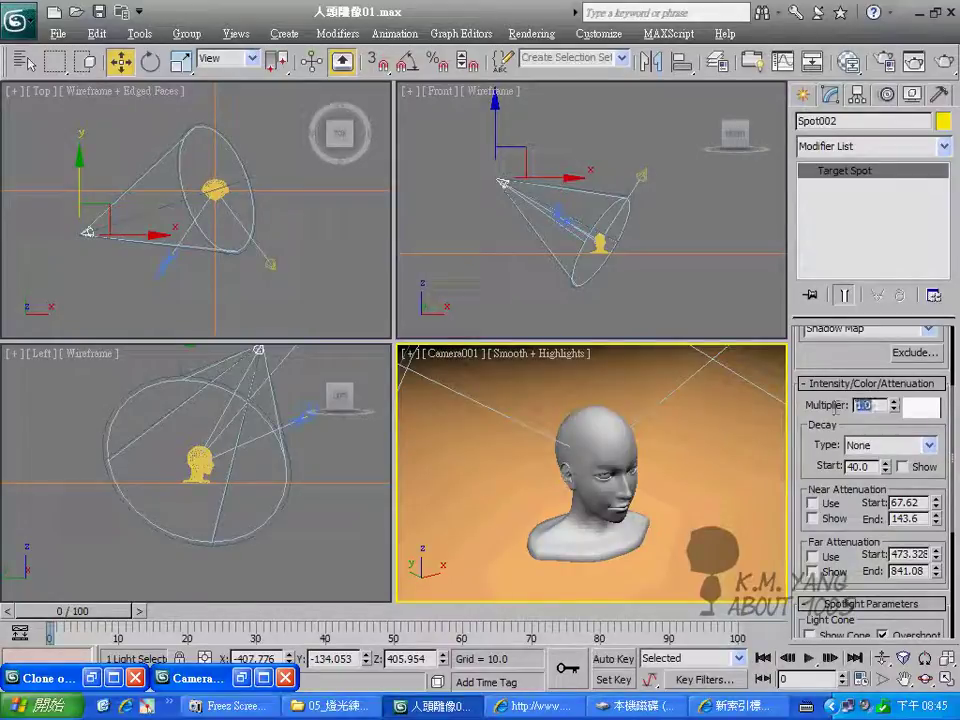
text(5)
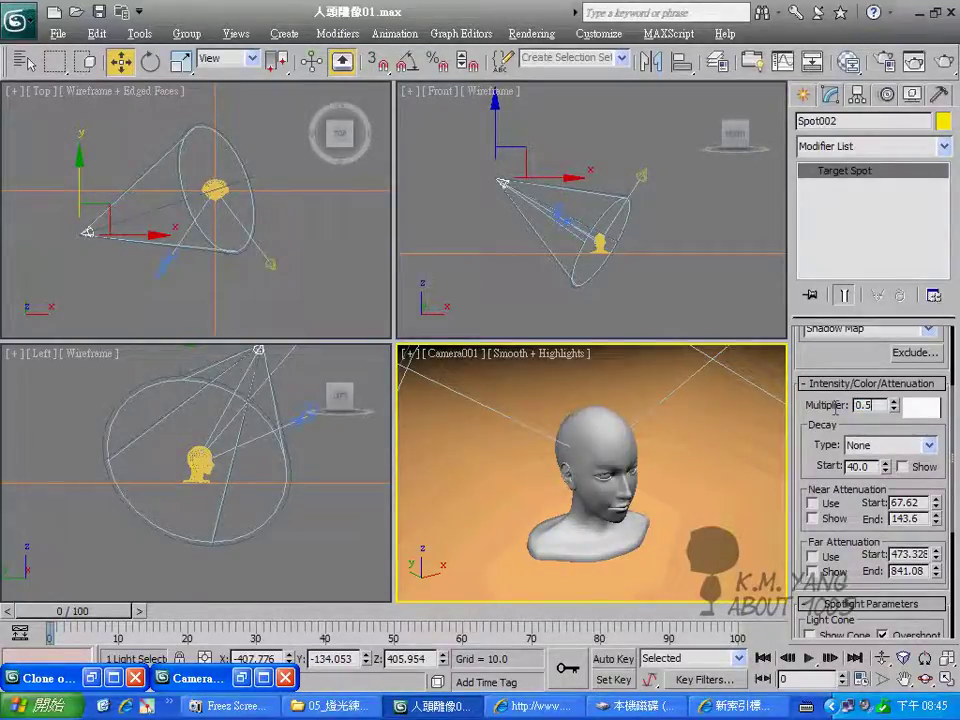
key(Return)
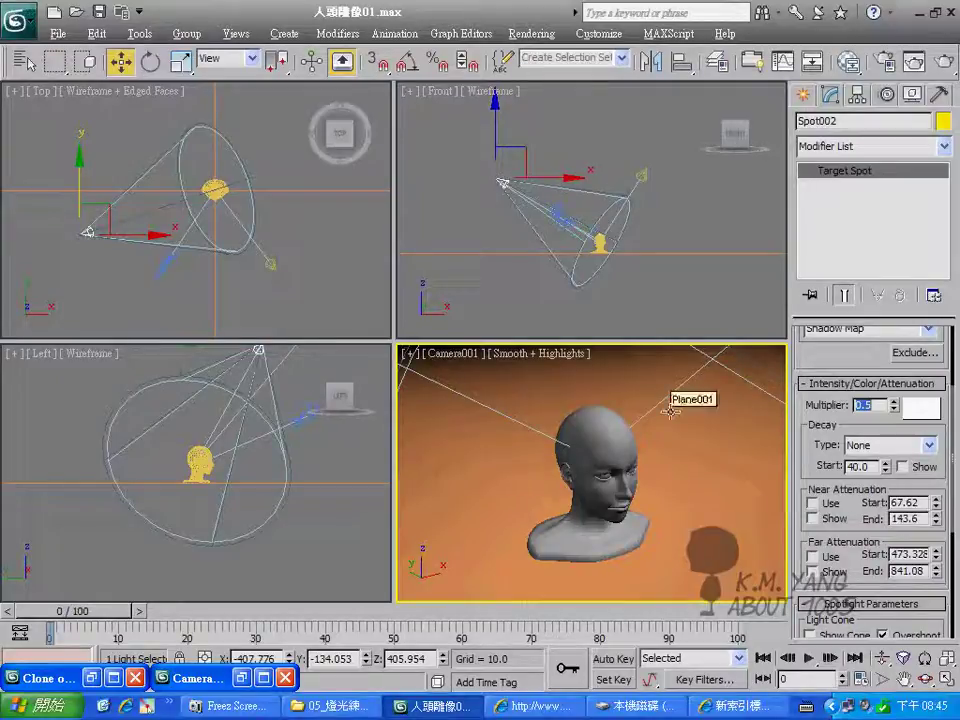
Render Camera001, clone the rendered frame, and minimize both render windows
click(945, 64)
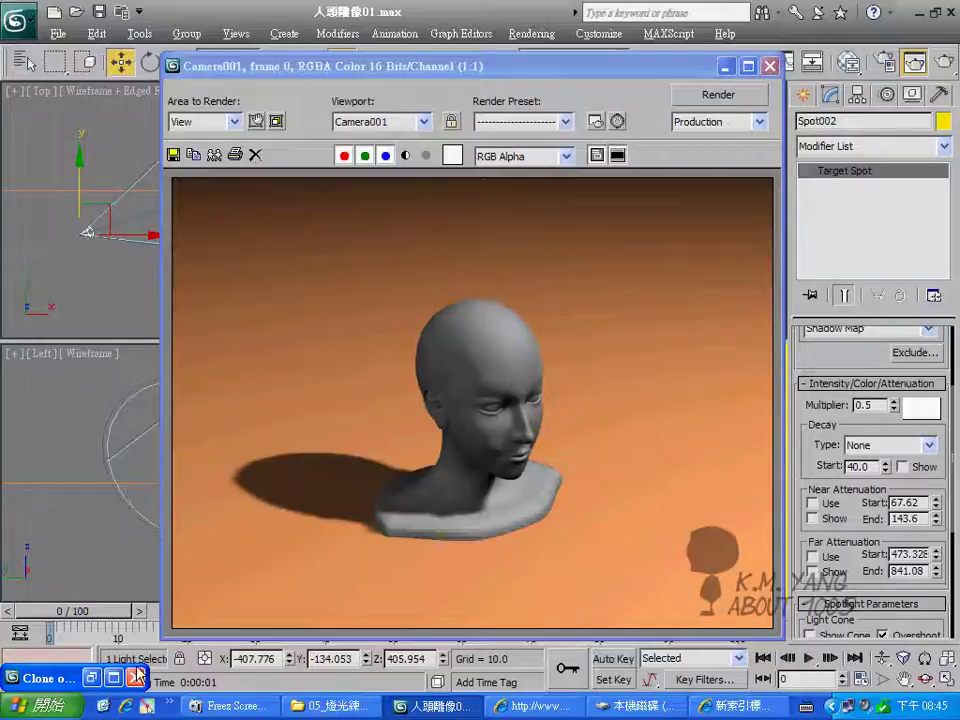
click(214, 154)
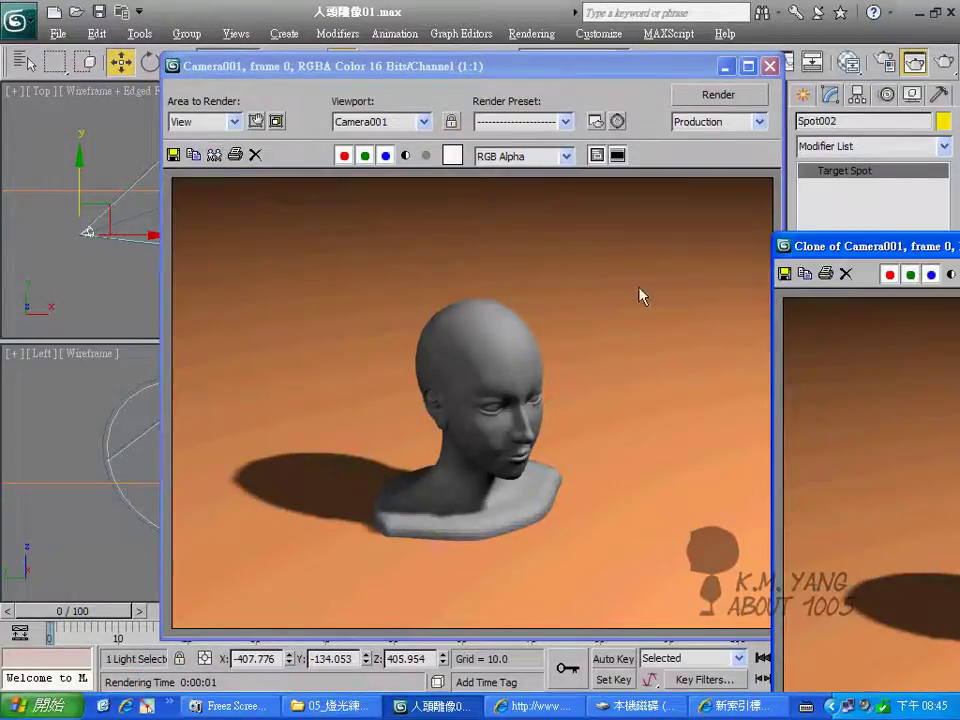
mouse_move(850, 246)
mouse_down()
mouse_move(593, 158)
mouse_move(371, 112)
mouse_up()
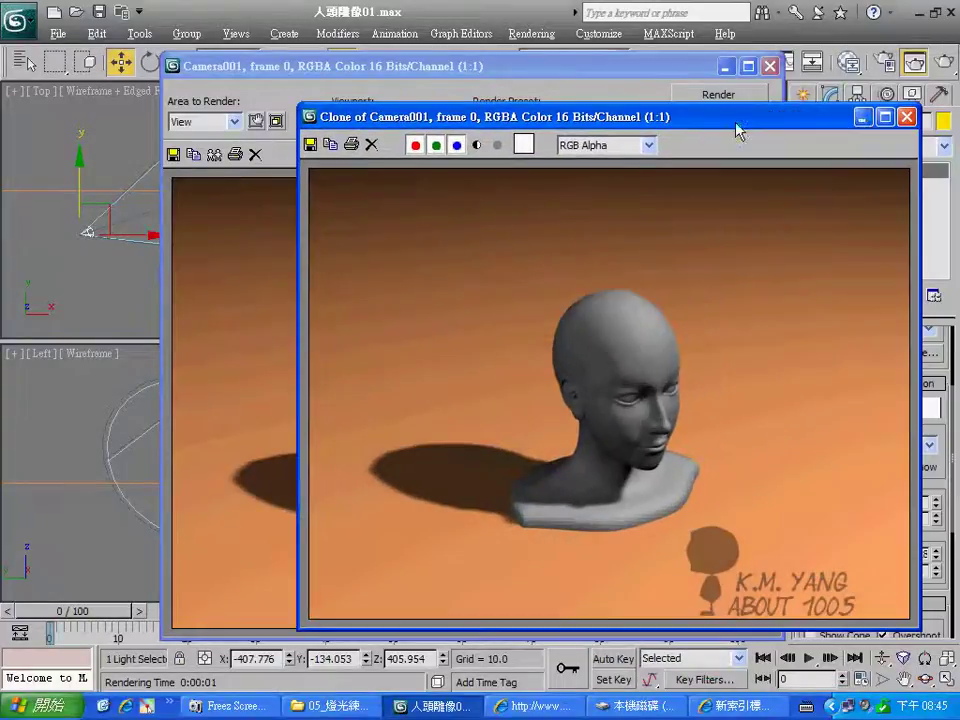
click(866, 117)
click(727, 66)
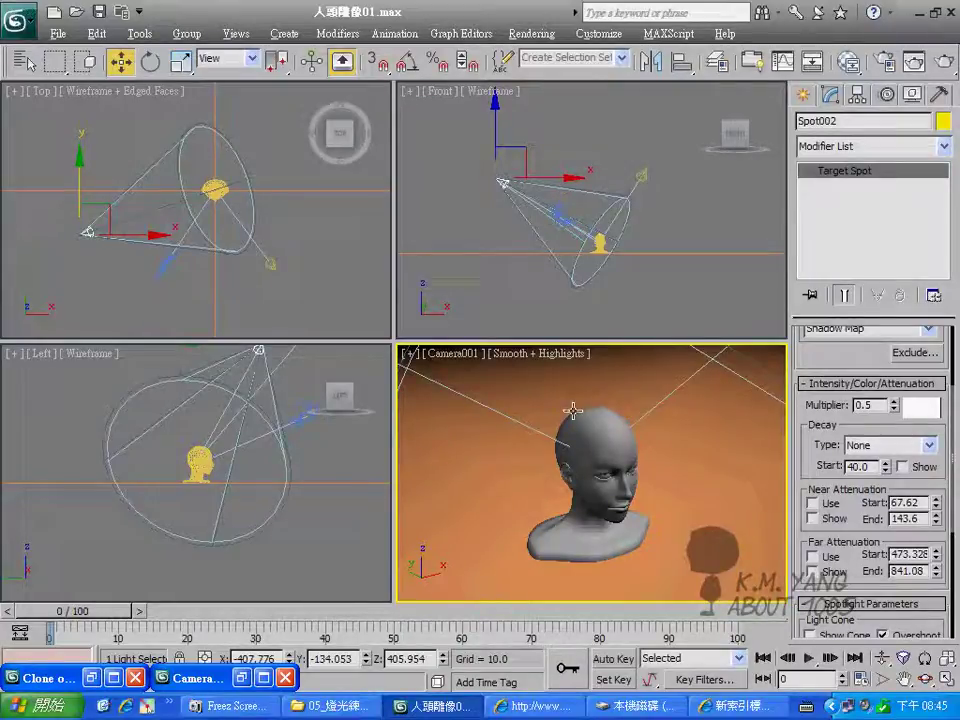
click(803, 94)
Place a Target Spot in the Top view aimed at the head
click(837, 215)
middle_drag(238, 194, 189, 240)
scroll(189, 240, down, 2)
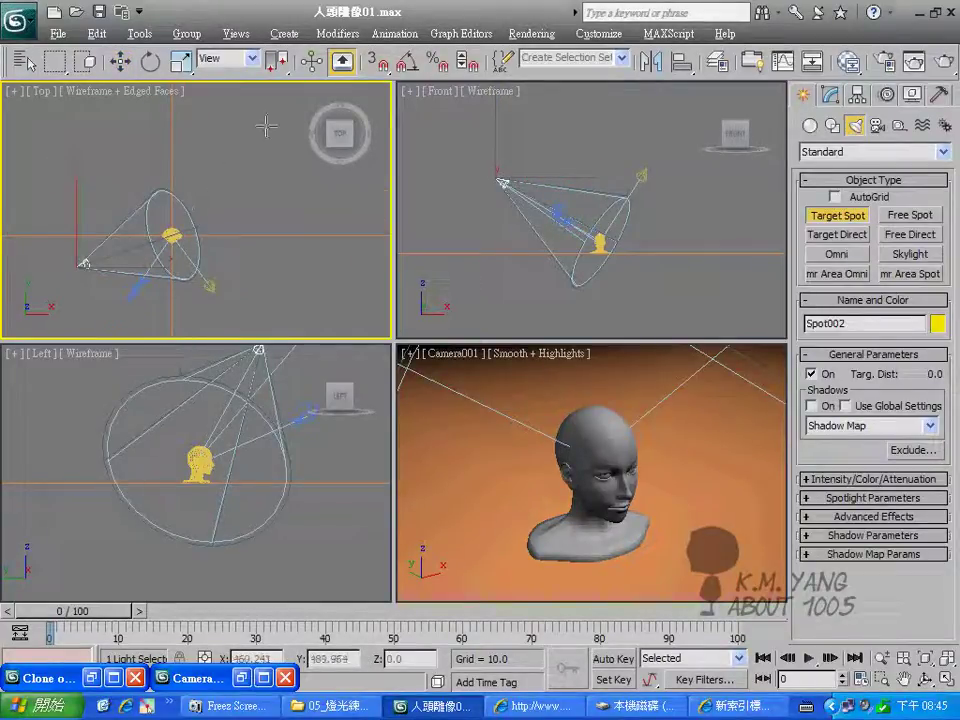
drag(230, 125, 171, 234)
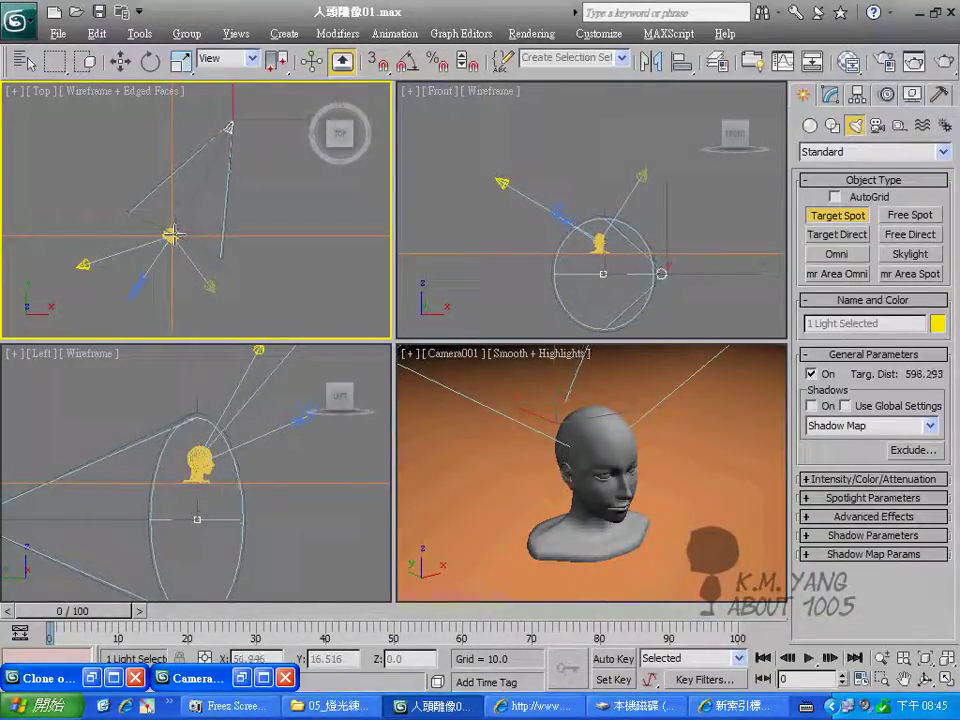
key(w)
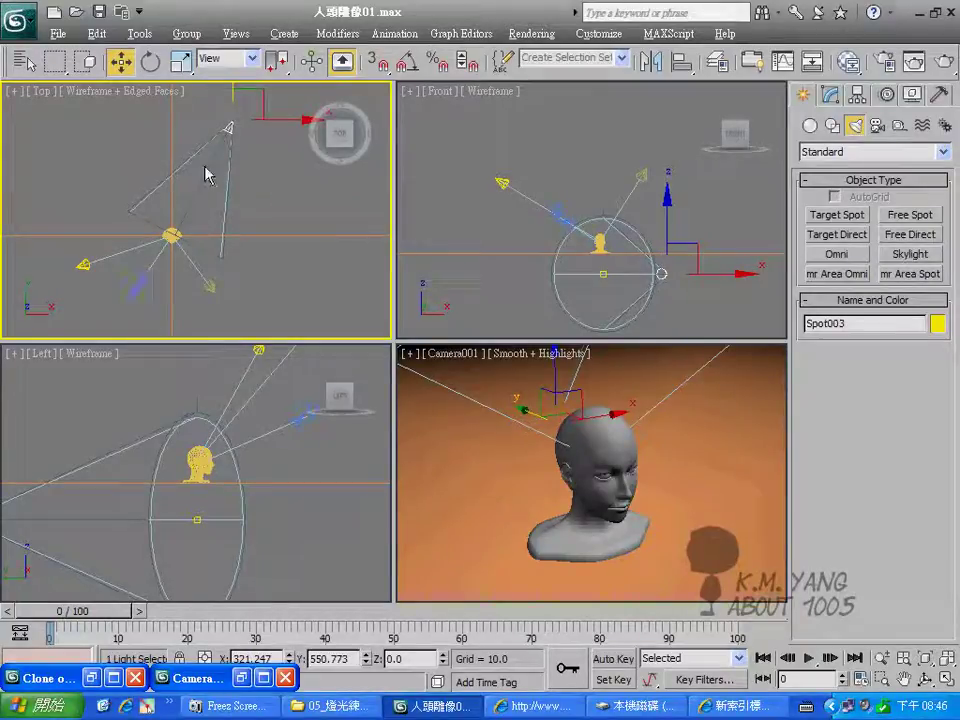
drag(208, 171, 229, 163)
drag(267, 118, 246, 115)
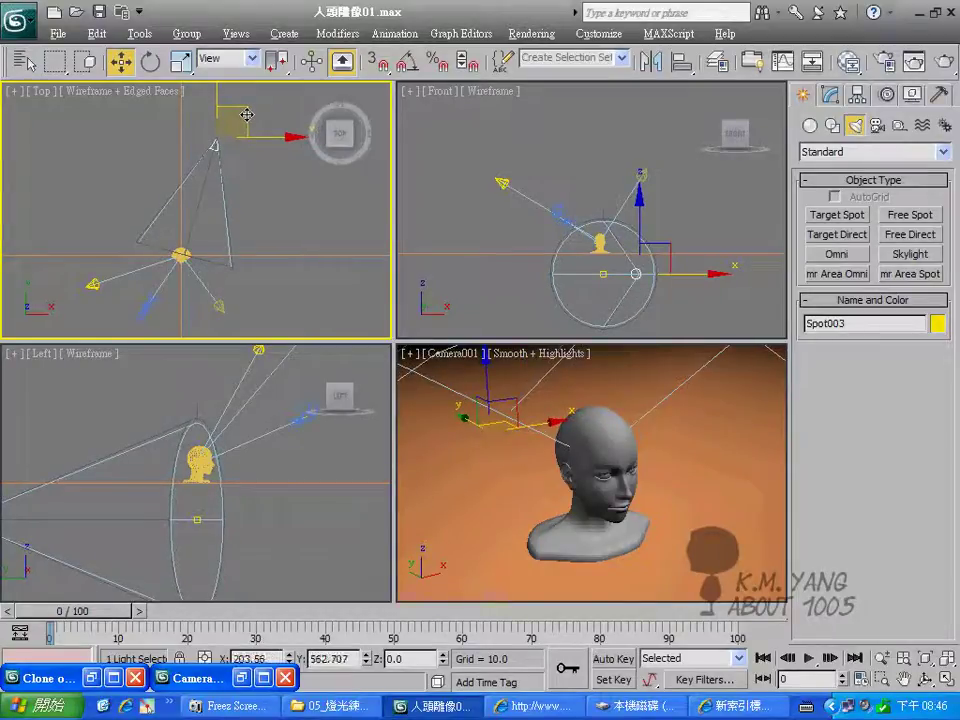
In the Front view, raise Spot003's target and lift the light high above the head
click(616, 273)
drag(616, 273, 621, 190)
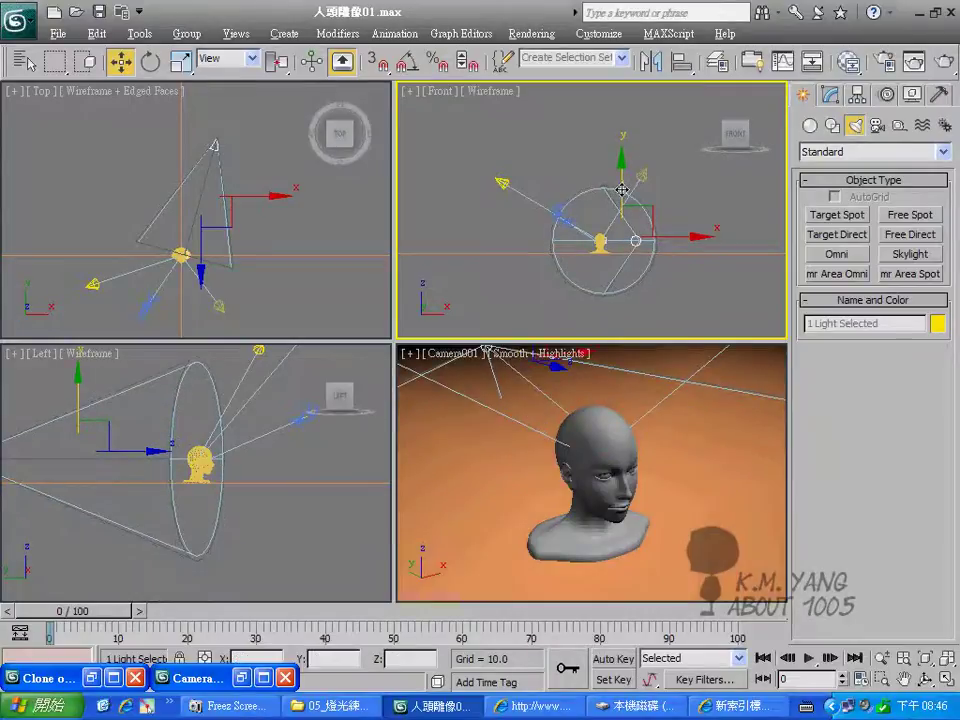
click(671, 242)
click(640, 193)
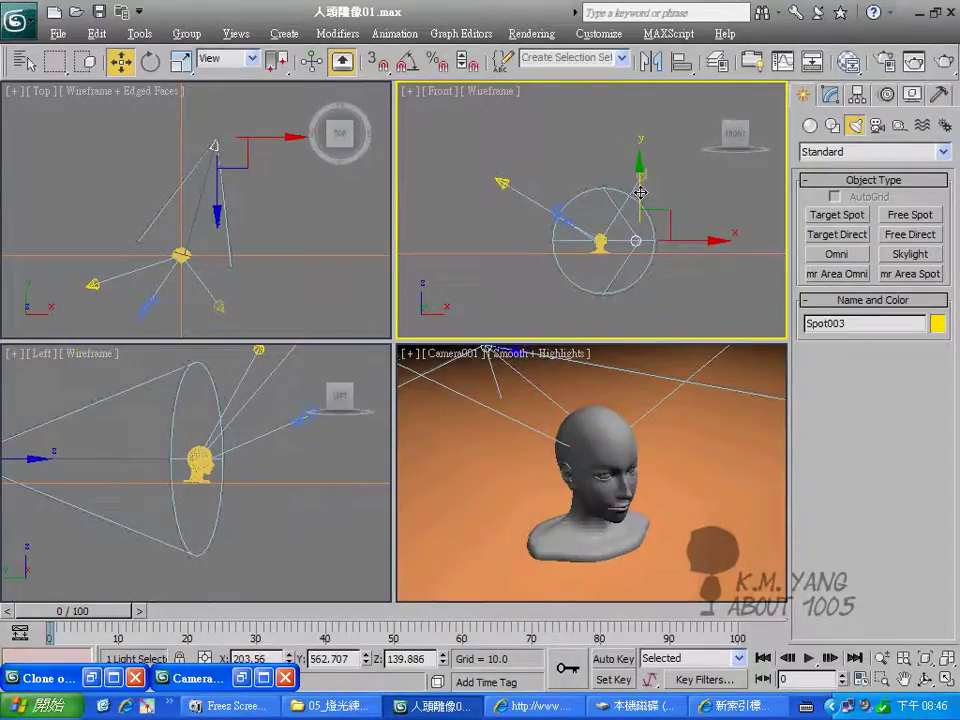
drag(640, 192, 640, 109)
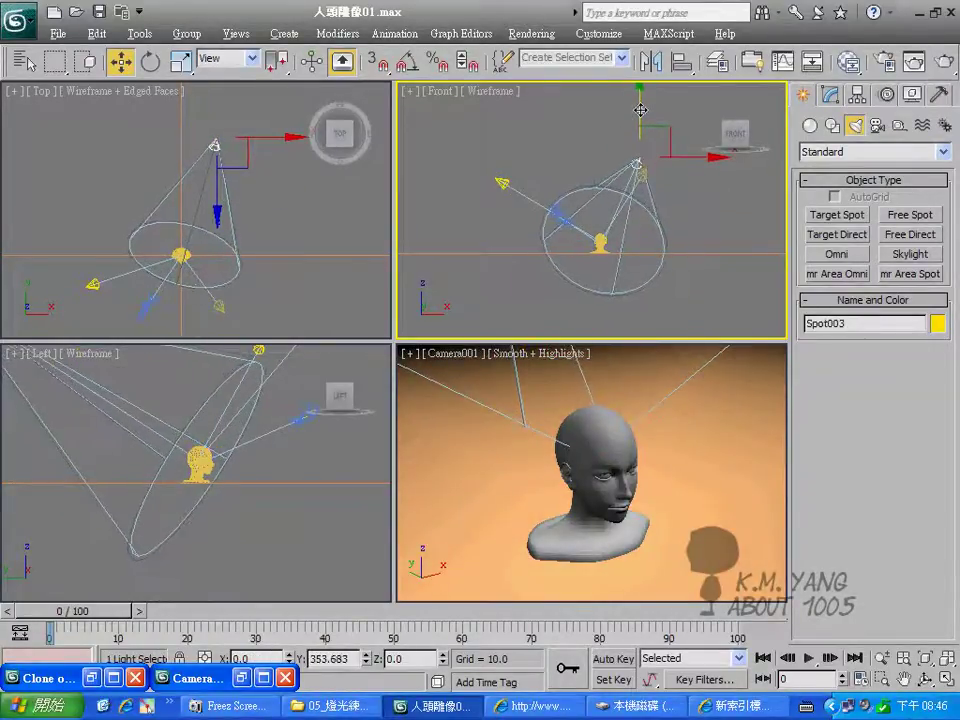
Set Spot003's multiplier to 0.25 and render the Camera001 viewport
click(830, 94)
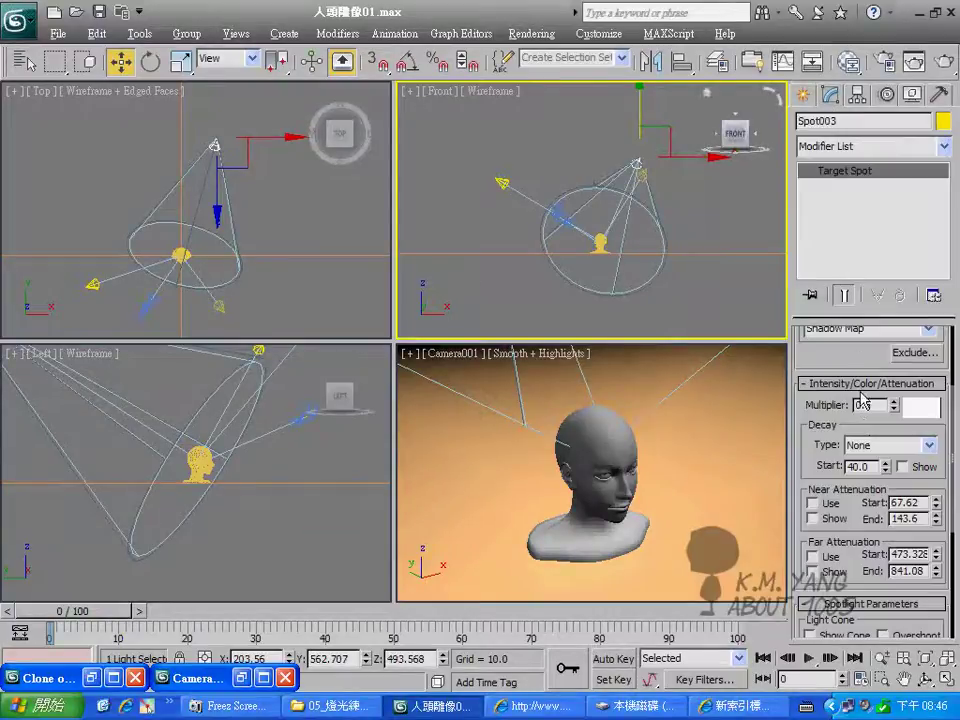
scroll(862, 400, down, 1)
scroll(880, 430, down, 4)
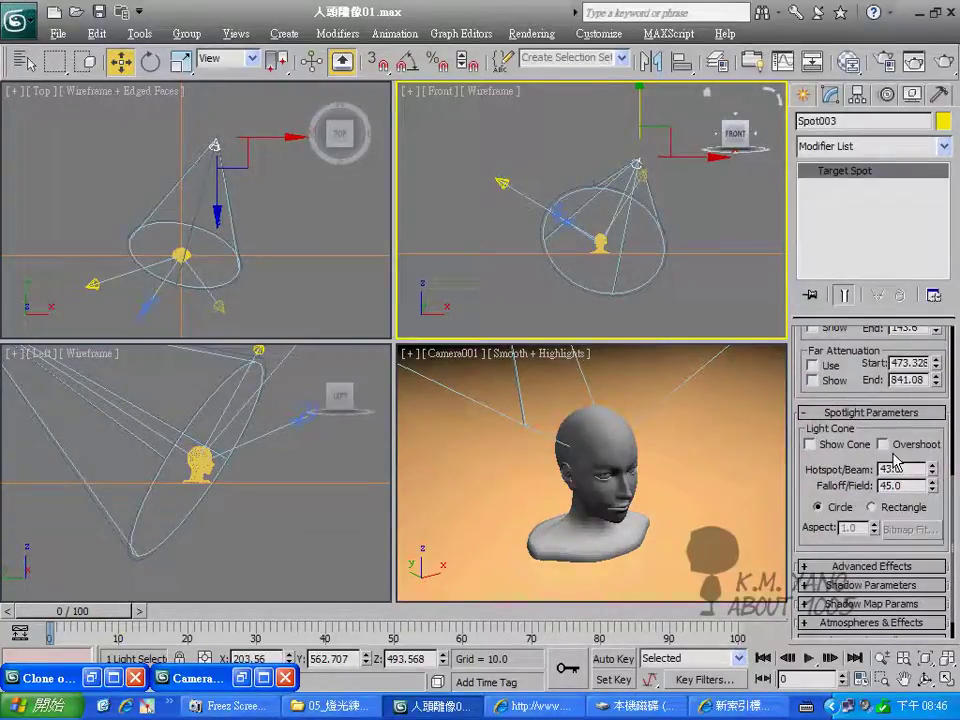
scroll(886, 450, up, 2)
scroll(878, 438, up, 3)
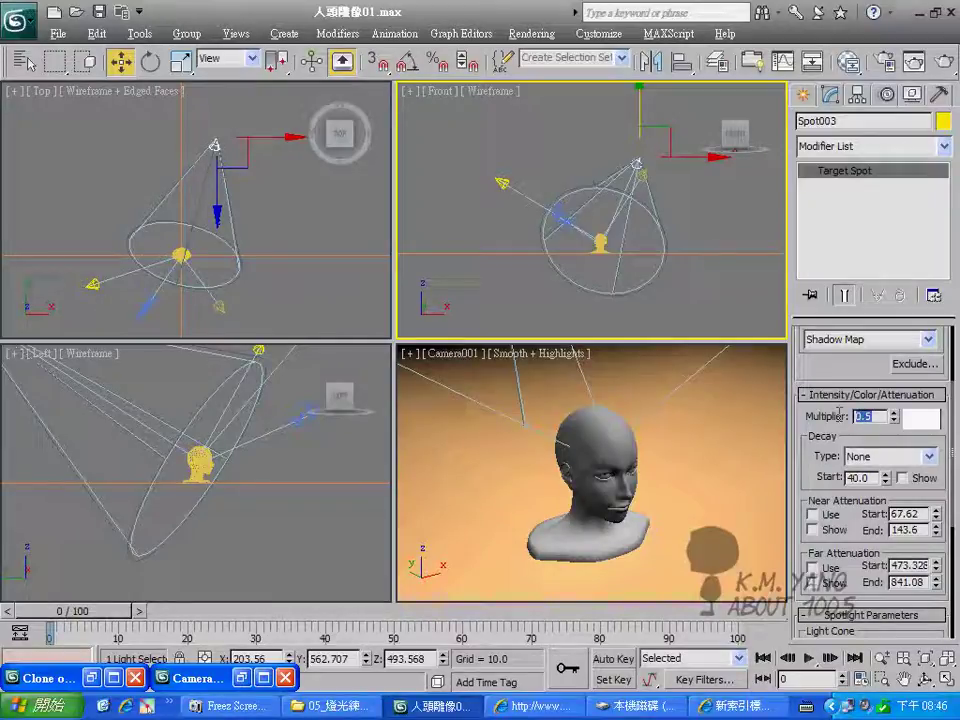
text(2)
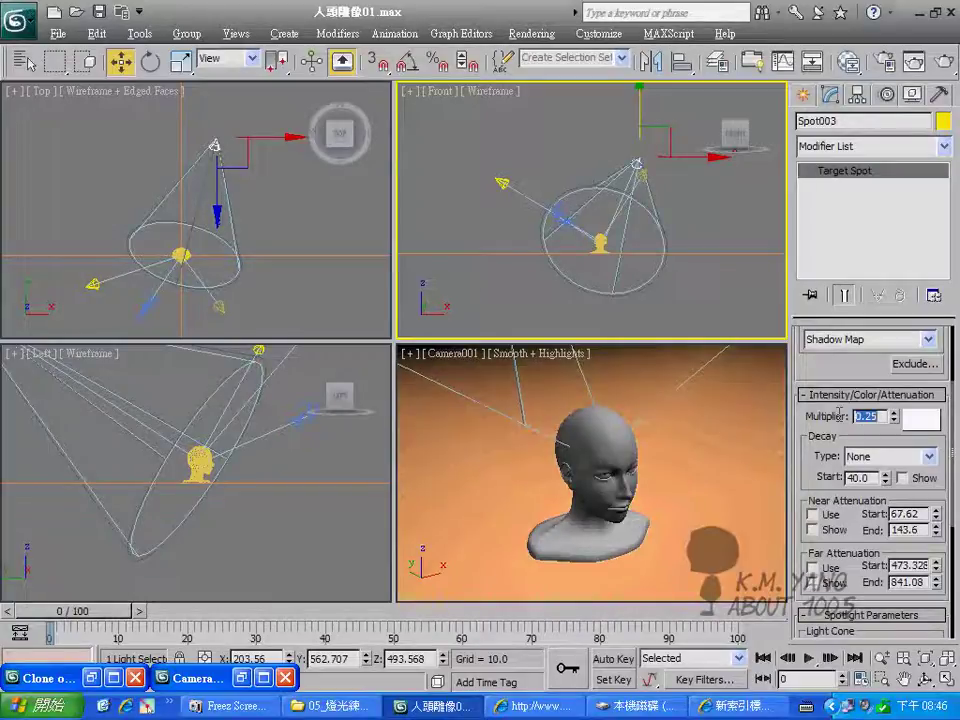
right_click(675, 396)
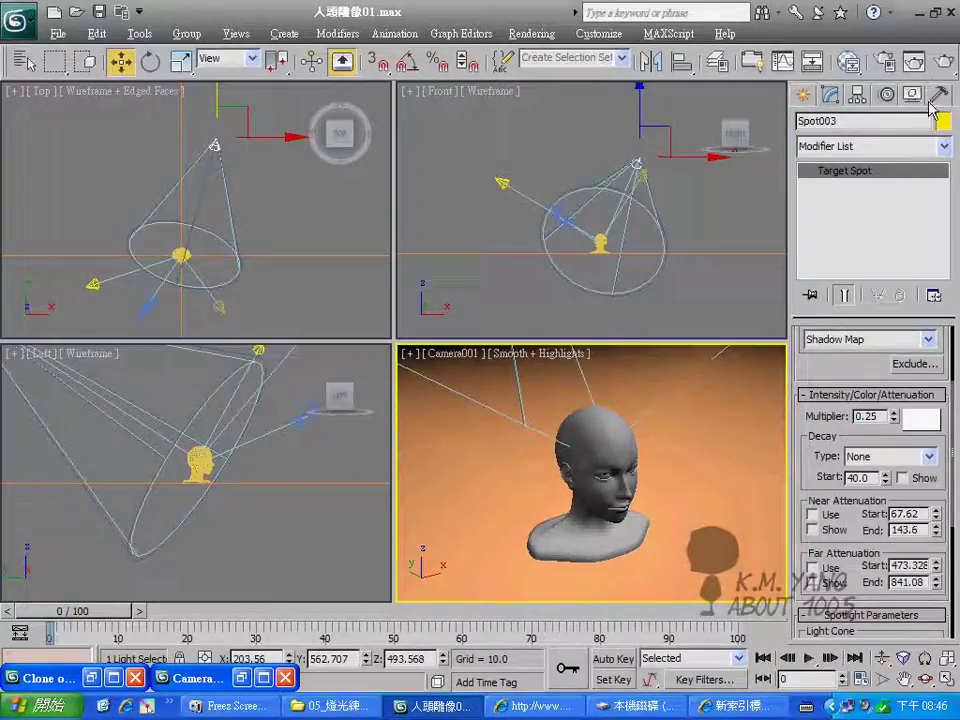
click(943, 63)
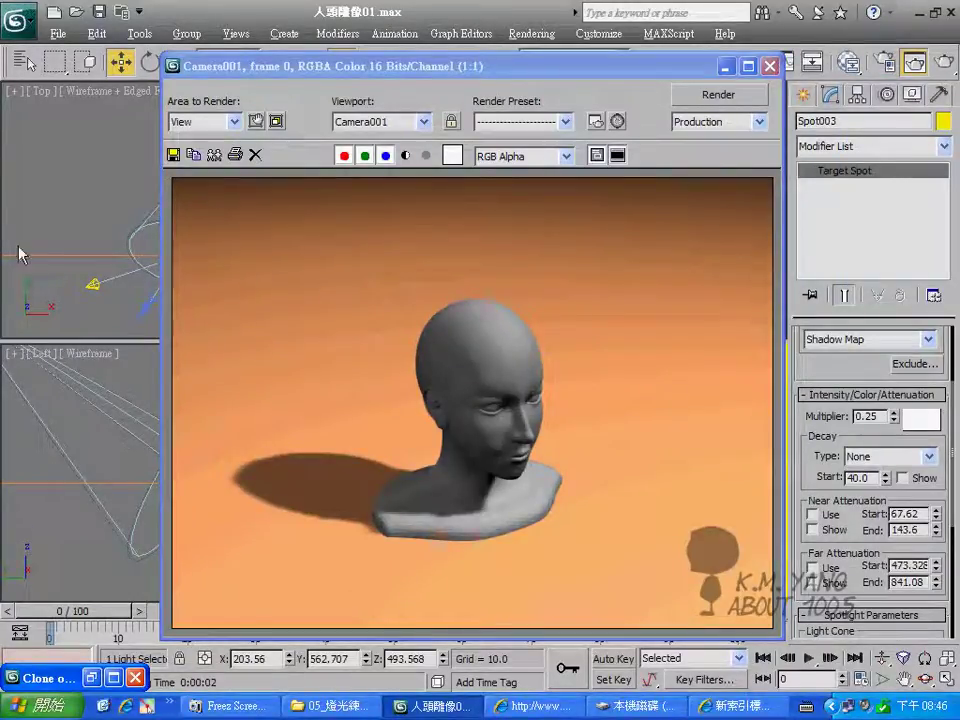
Move the new render left and place the restored Clone of Camera001 render beside it
drag(441, 62, 253, 40)
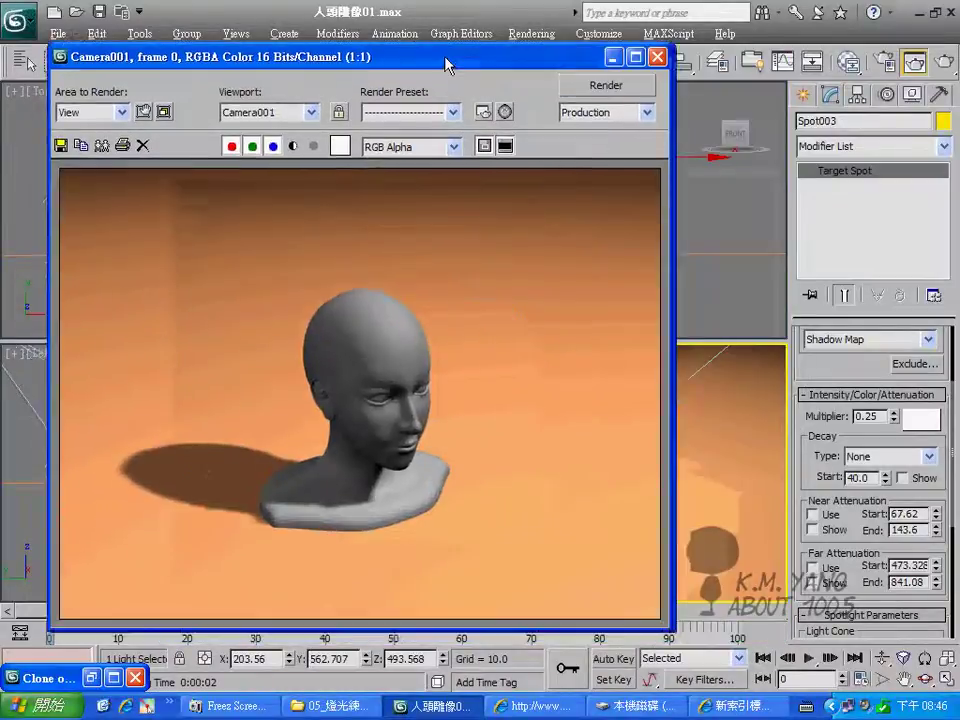
click(91, 678)
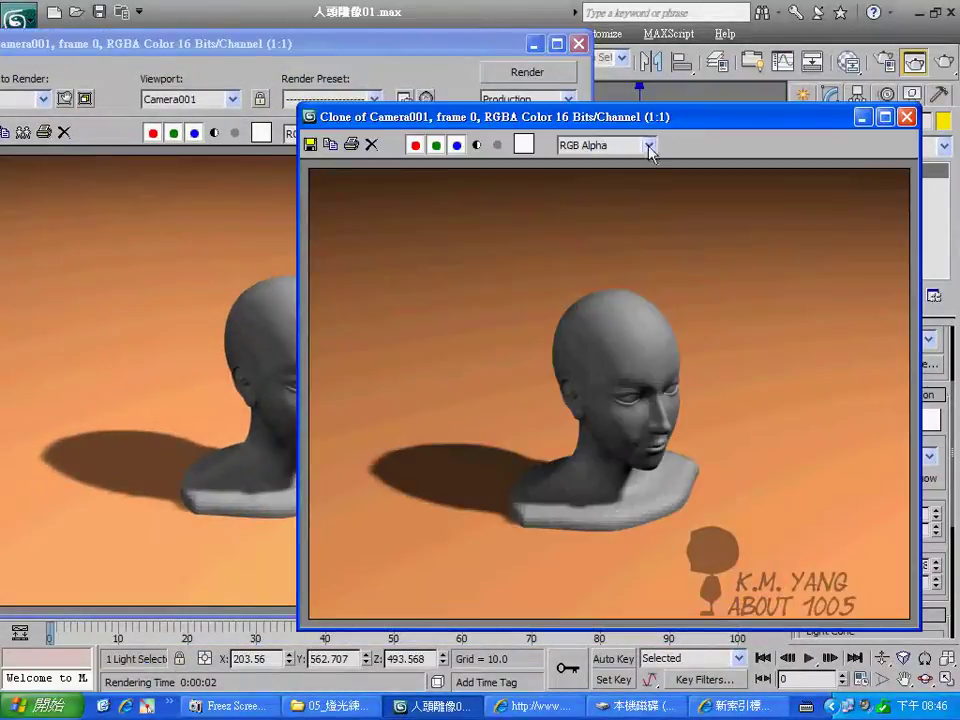
mouse_move(658, 117)
mouse_down()
mouse_move(777, 57)
mouse_move(752, 86)
mouse_up()
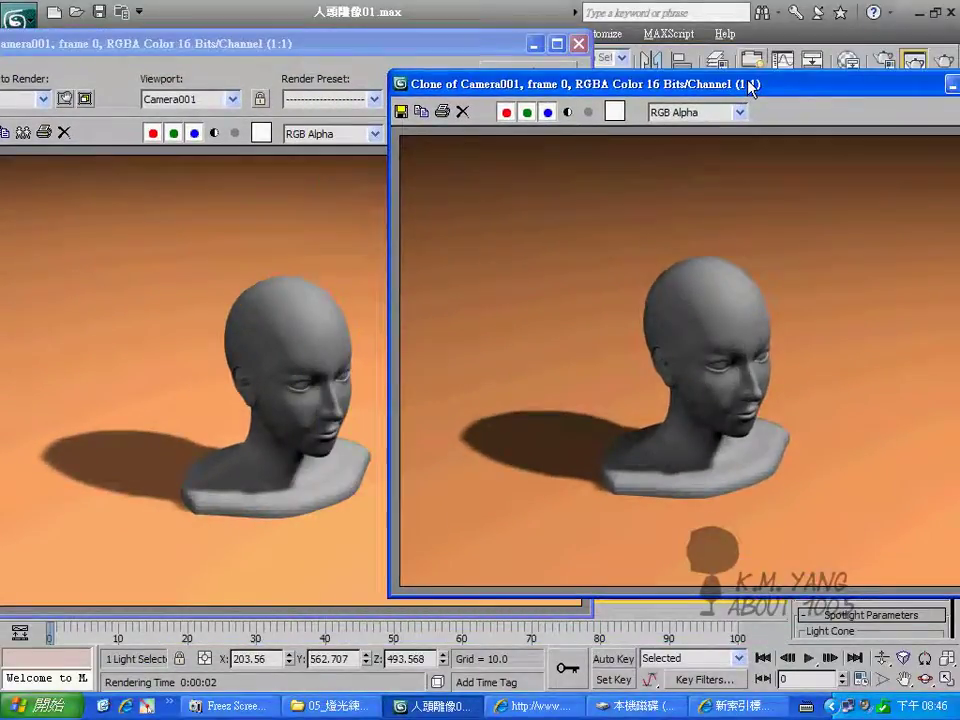